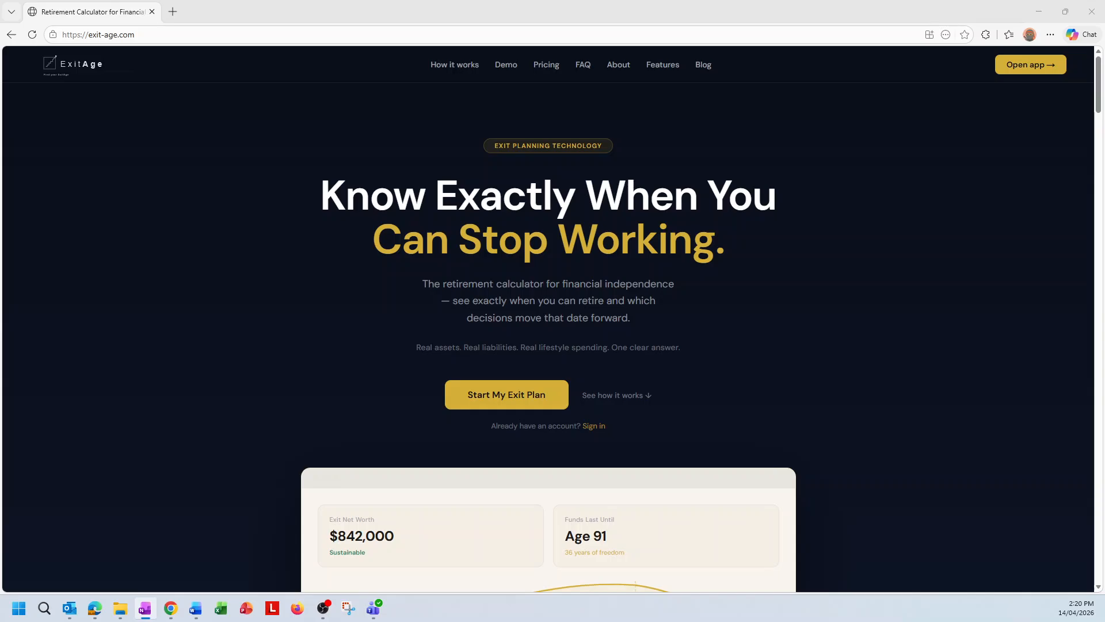
- Open the retirement planning dashboard and read the Users & Ages guidance, closing it again
{"action": "left_click", "coordinate": [1026, 74]}
{"action": "left_click", "coordinate": [1026, 74]}
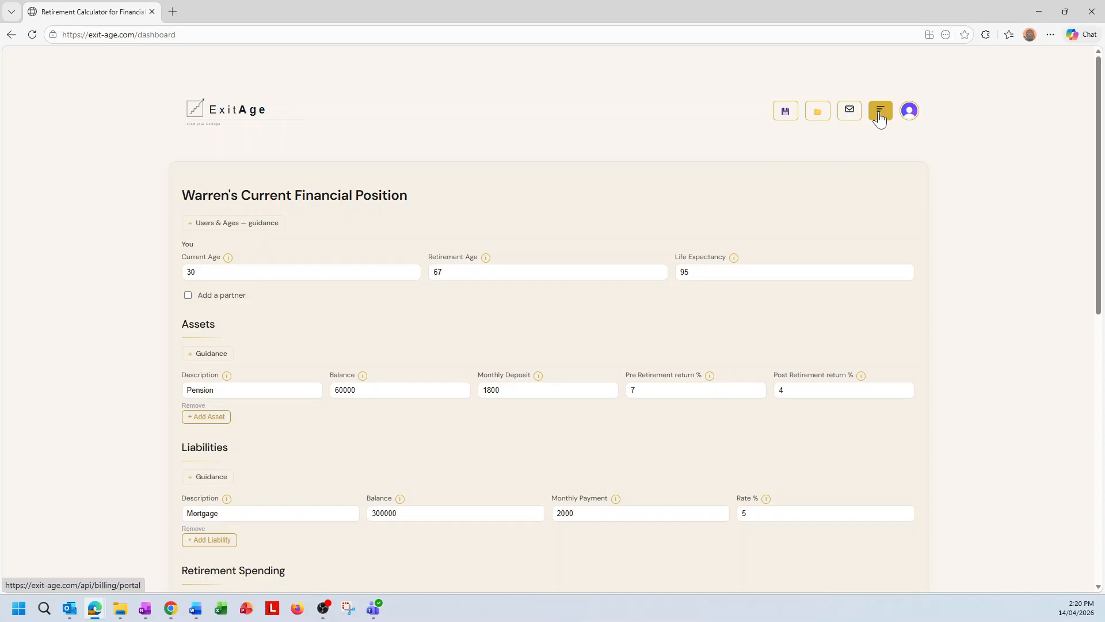
{"action": "left_click", "coordinate": [192, 231]}
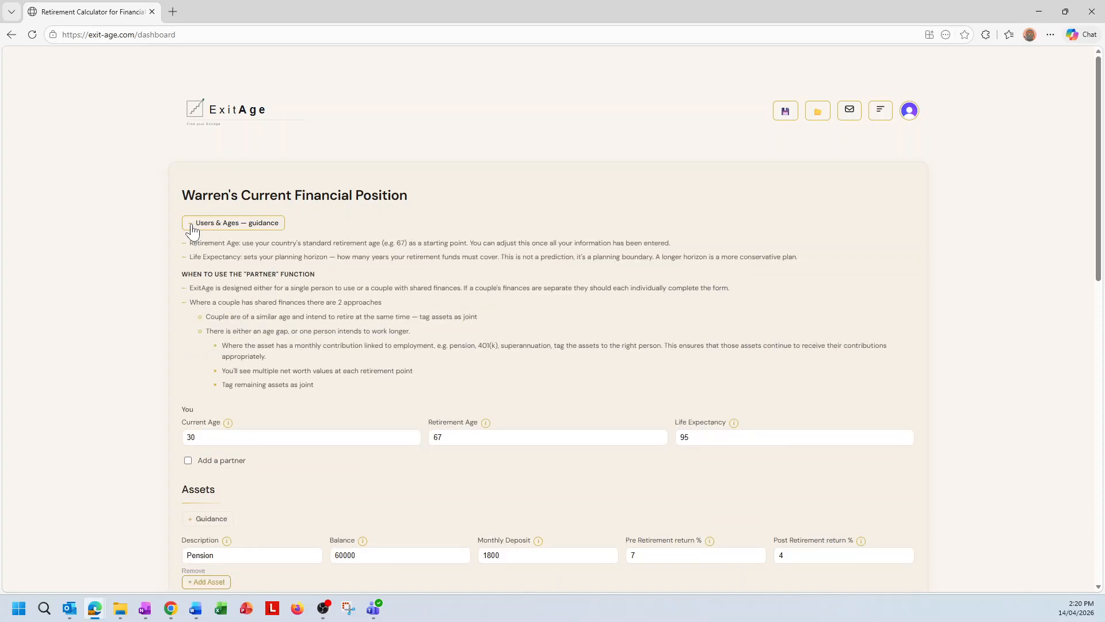
{"action": "left_click", "coordinate": [193, 231]}
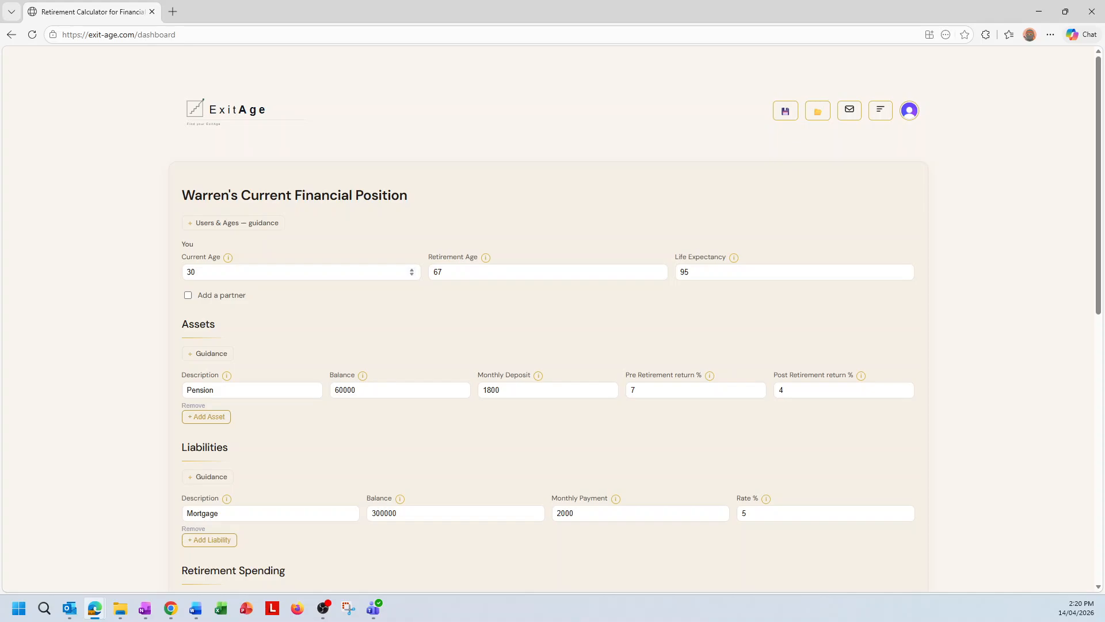
- Set the current age to 43
{"action": "left_click_drag", "start_coordinate": [201, 272], "coordinate": [185, 272]}
{"action": "type", "text": "43"}
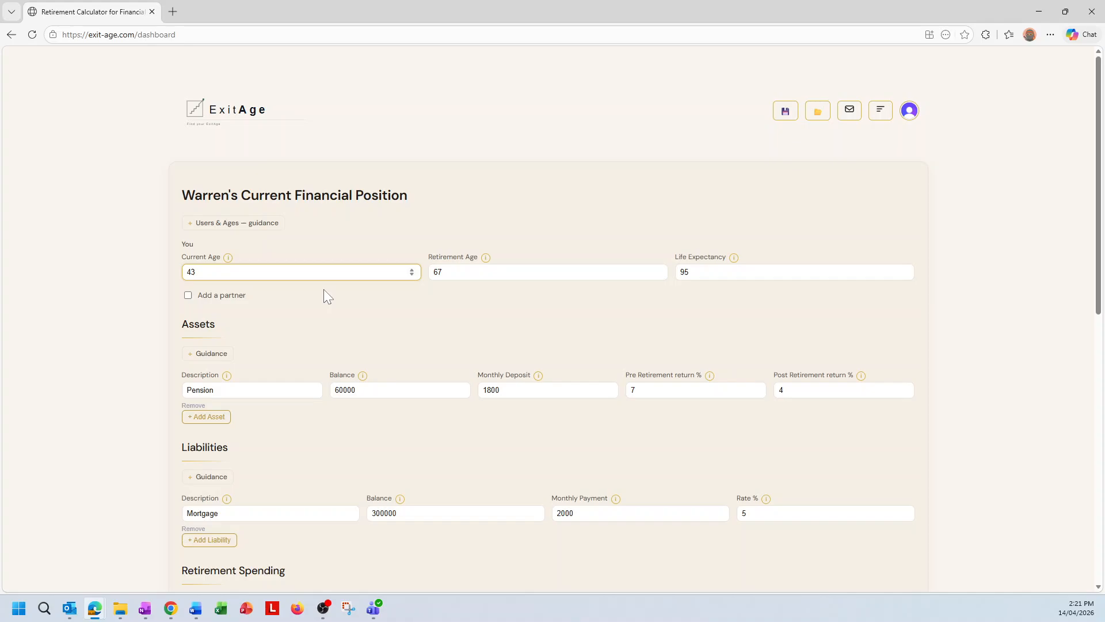
- Set the balance of the Pension asset to 150000
{"action": "scroll", "coordinate": [161, 313], "scroll_direction": "down", "scroll_amount": 2}
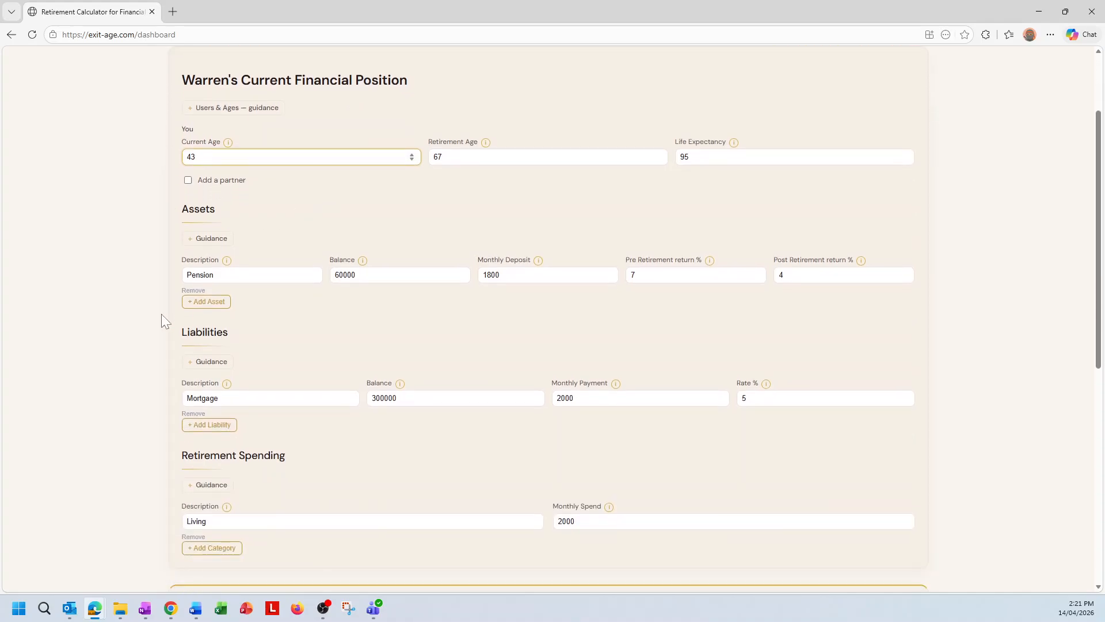
{"action": "left_click", "coordinate": [230, 275]}
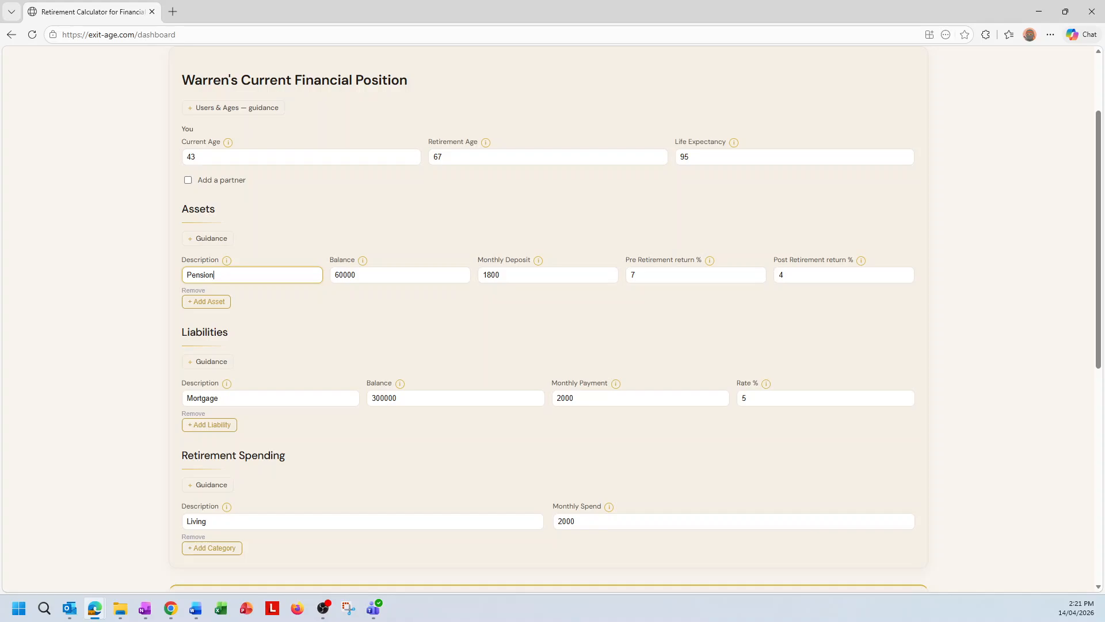
{"action": "left_click", "coordinate": [391, 275]}
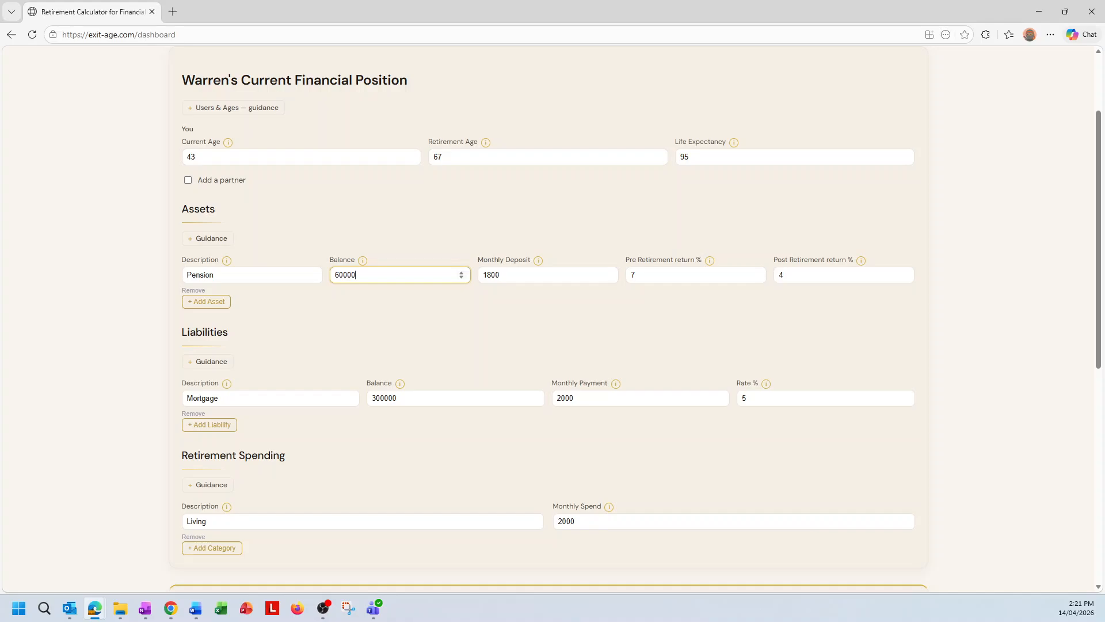
{"action": "key", "text": "shift+Left"}
{"action": "key", "text": "shift+Left"}
{"action": "key", "text": "shift+Left"}
{"action": "key", "text": "shift+Left"}
{"action": "key", "text": "shift+Left"}
{"action": "type", "text": "150000"}
{"action": "key", "text": "Tab"}
{"action": "key", "text": "Tab"}
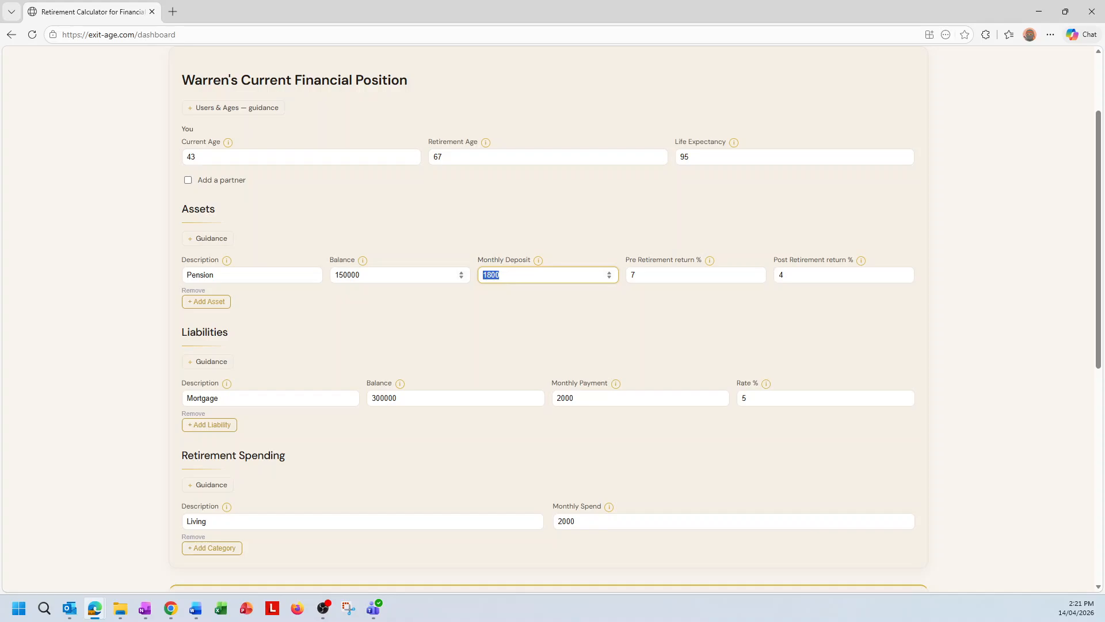
- Rename the Pension asset as Pension UK and set its monthly deposit to 0
{"action": "left_click", "coordinate": [319, 275]}
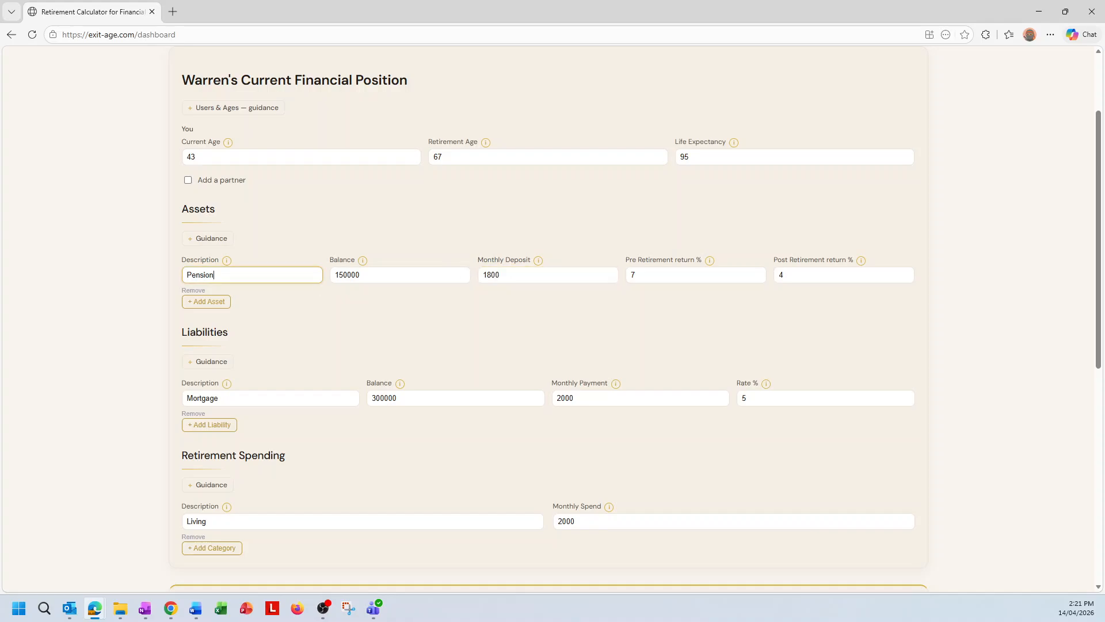
{"action": "type", "text": "UK"}
{"action": "left_click_drag", "start_coordinate": [502, 275], "coordinate": [481, 275]}
{"action": "type", "text": "0"}
- Set the Pension UK asset's pre-retirement return to 12% and its post-retirement return to 7%
{"action": "key", "text": "Tab"}
{"action": "key", "text": "Tab"}
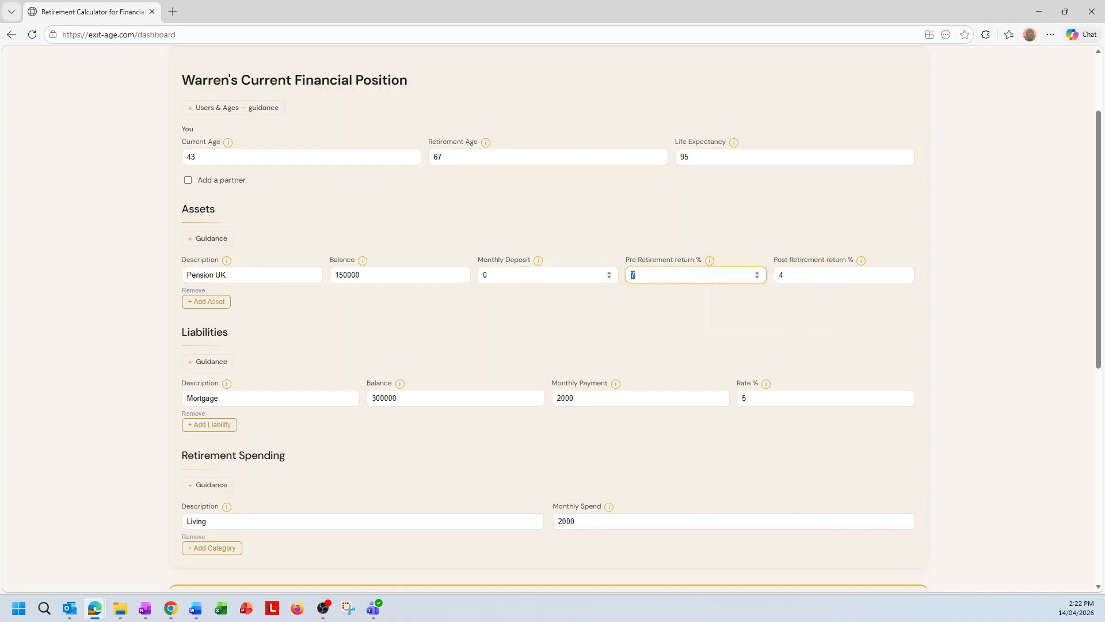
{"action": "type", "text": "12"}
{"action": "key", "text": "Tab"}
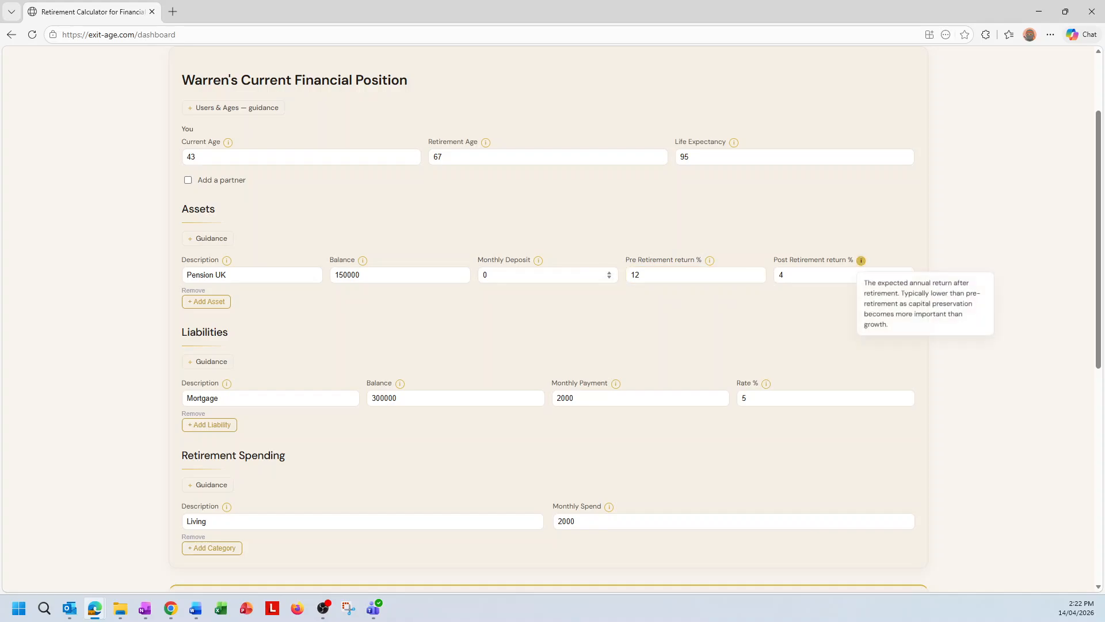
{"action": "key", "text": "Tab"}
{"action": "type", "text": "7"}
{"action": "key", "text": "Tab"}
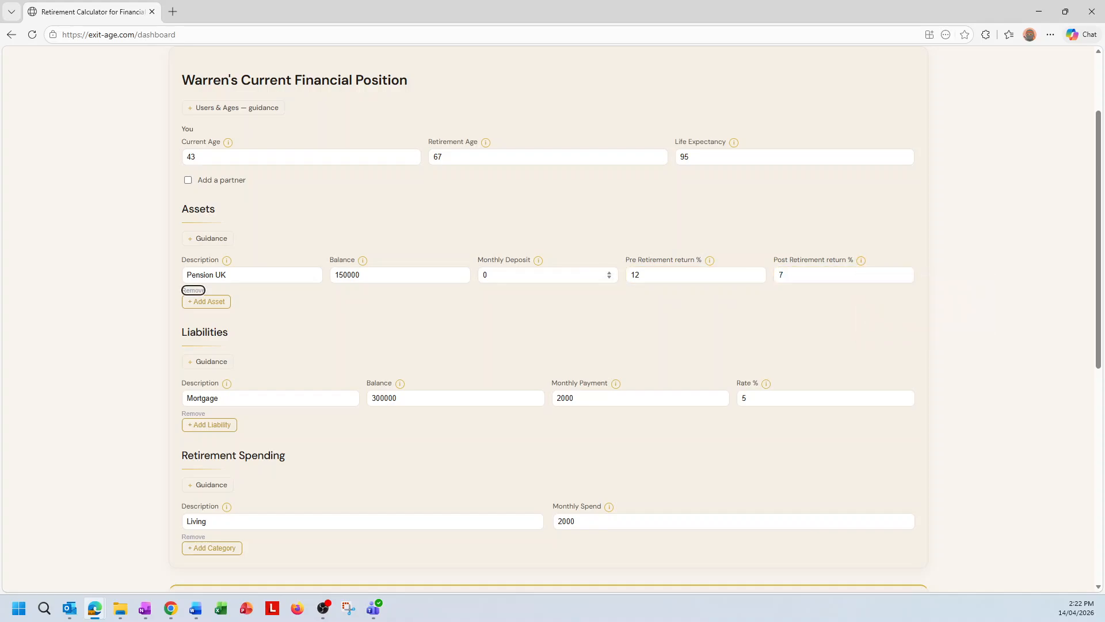
- Add a second asset named Australia Super with a balance of 550000
{"action": "left_click", "coordinate": [217, 302]}
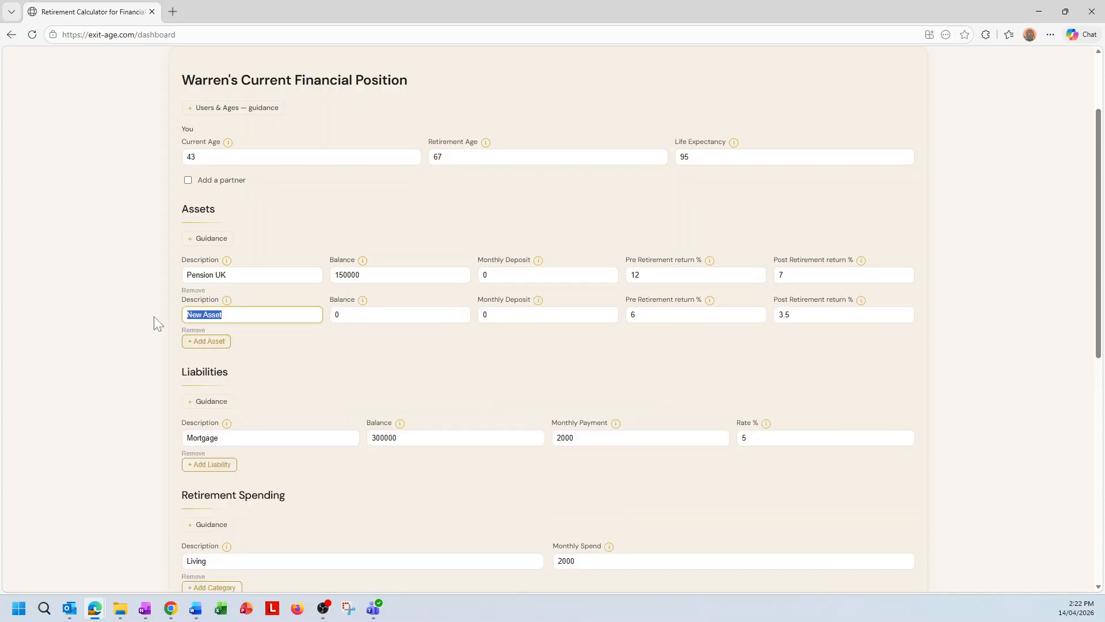
{"action": "type", "text": "Australia Super"}
{"action": "key", "text": "Tab"}
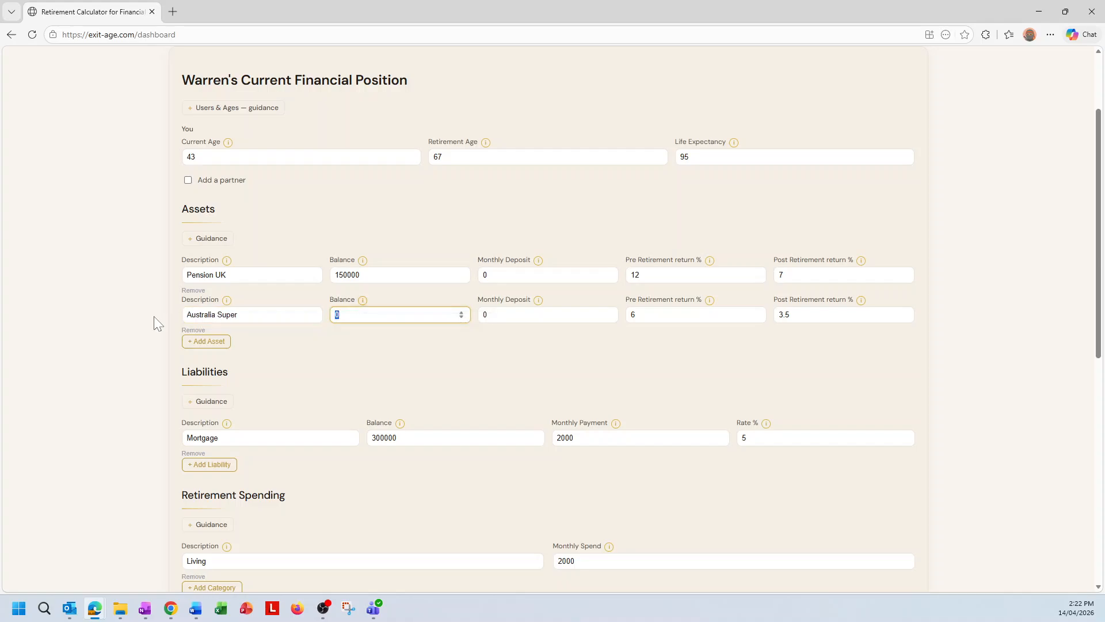
{"action": "type", "text": "550000"}
{"action": "key", "text": "Tab"}
- Give Australia Super a monthly deposit of 3000, a pre-retirement return of 10% and a post-retirement return of 7%
{"action": "key", "text": "Tab"}
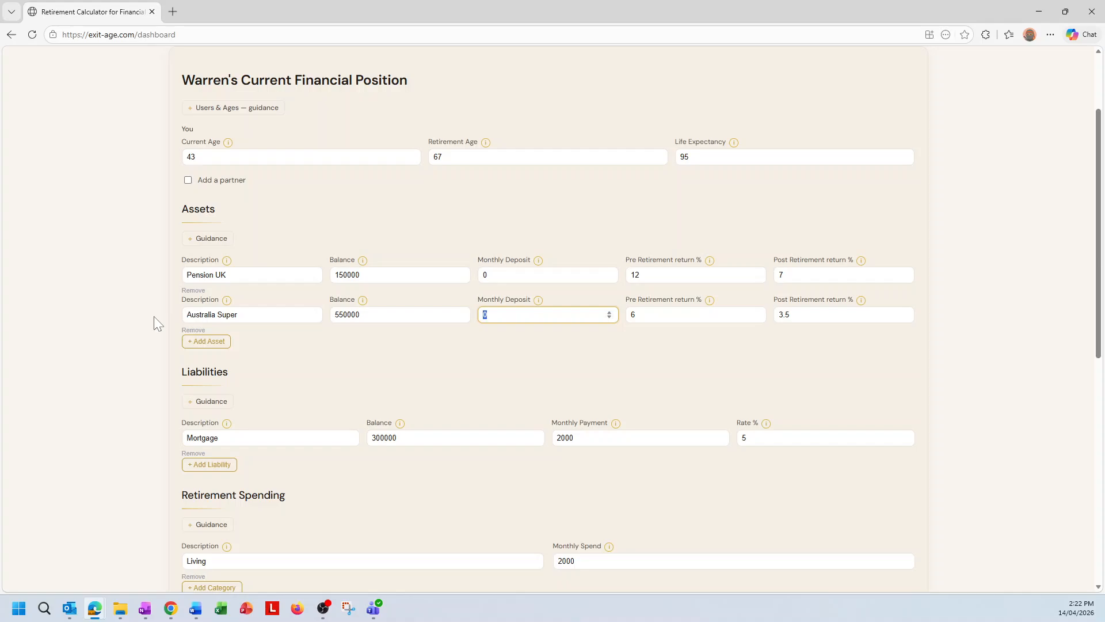
{"action": "type", "text": "3000"}
{"action": "key", "text": "Tab"}
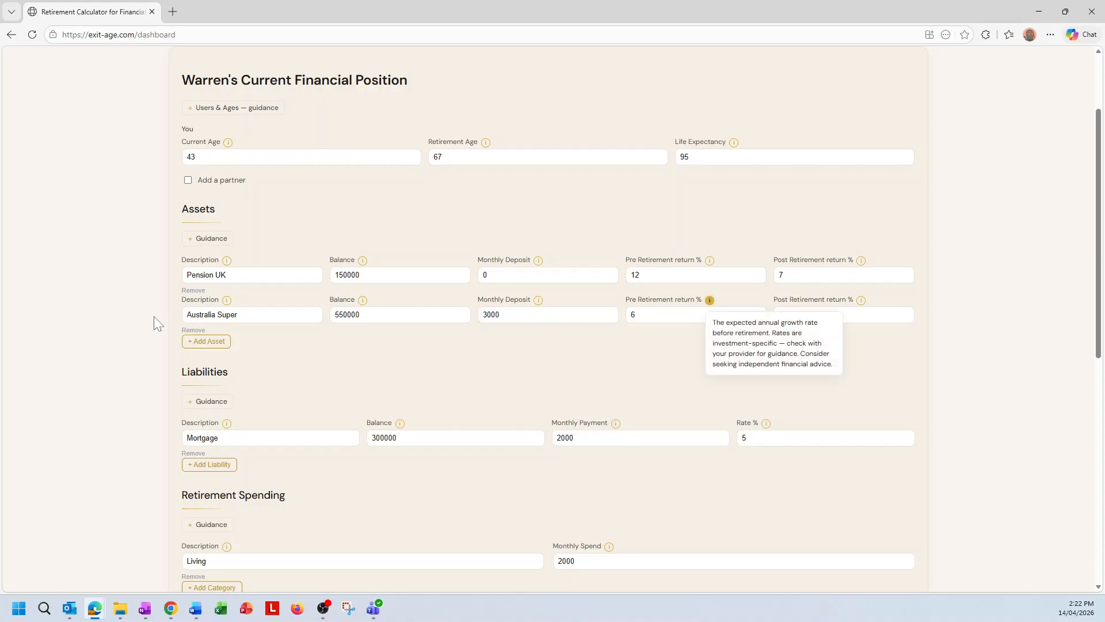
{"action": "key", "text": "Tab"}
{"action": "type", "text": "10"}
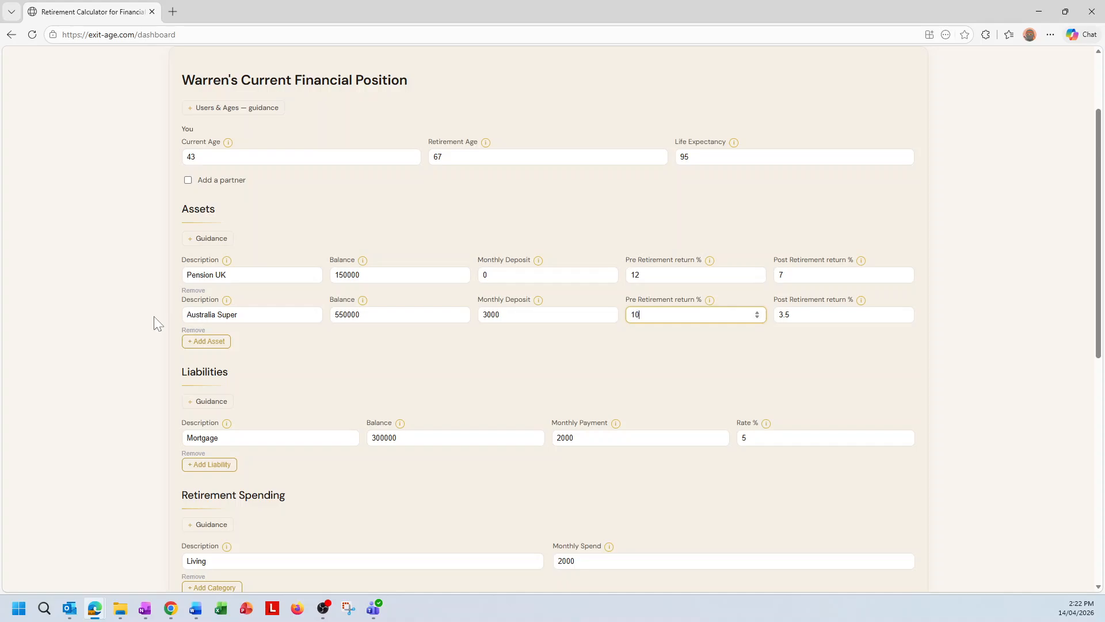
{"action": "key", "text": "Tab"}
{"action": "key", "text": "Tab"}
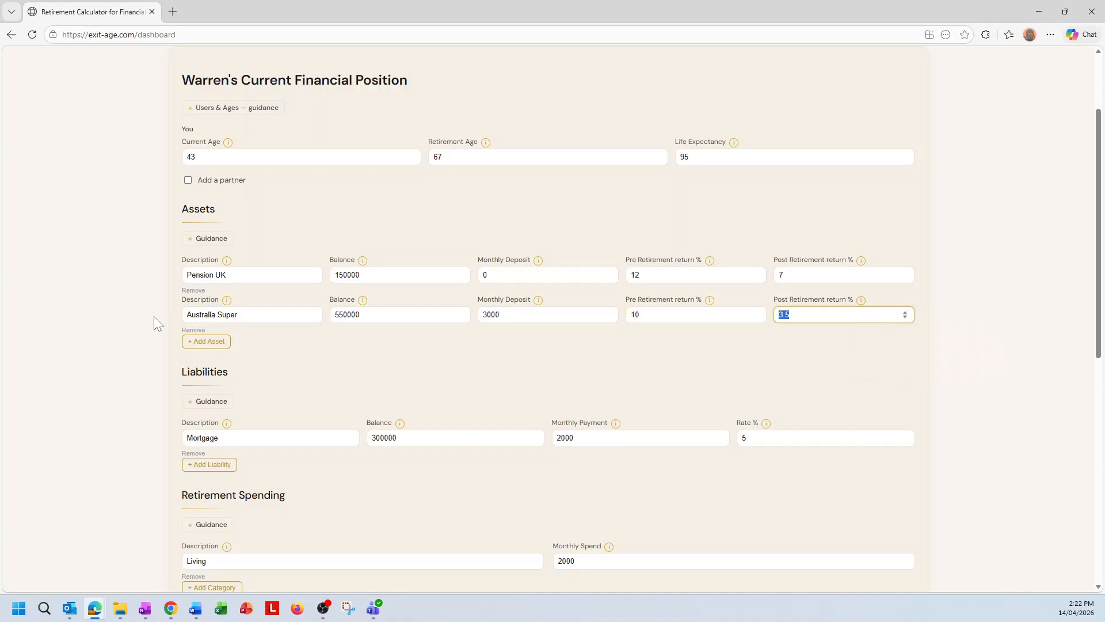
{"action": "type", "text": "7"}
- Add a third asset named Shares with a balance of 5000
{"action": "left_click", "coordinate": [206, 341]}
{"action": "left_click_drag", "start_coordinate": [222, 354], "coordinate": [183, 358]}
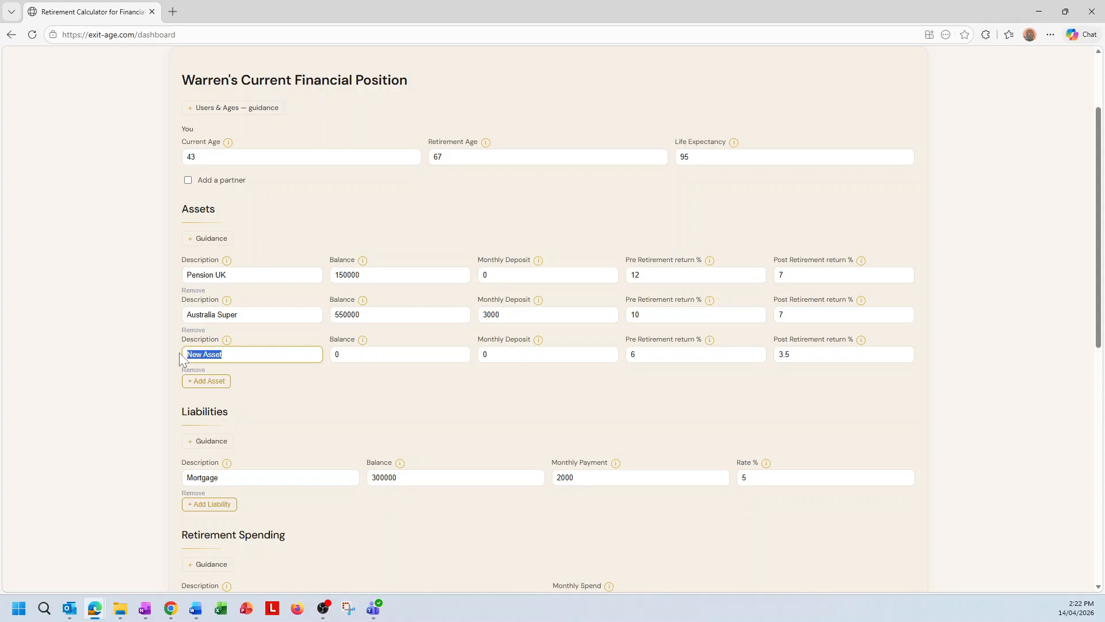
{"action": "type", "text": "Shares"}
{"action": "key", "text": "Tab"}
{"action": "type", "text": "5000"}
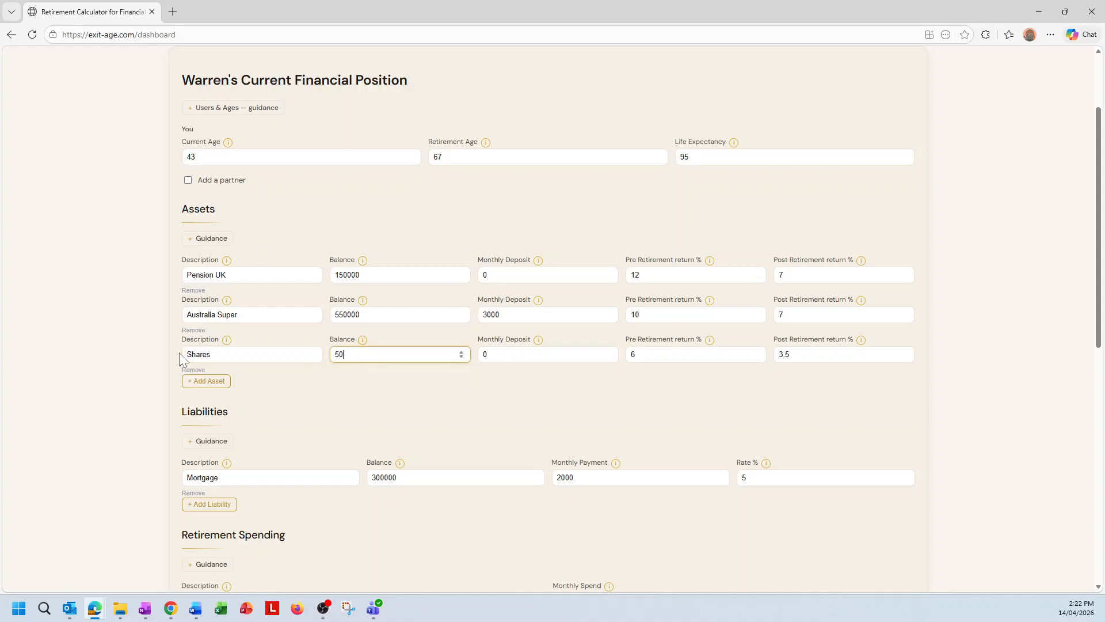
- Set the Shares asset's monthly deposit to 100 and its post-retirement return to 6%
{"action": "key", "text": "Tab"}
{"action": "key", "text": "Tab"}
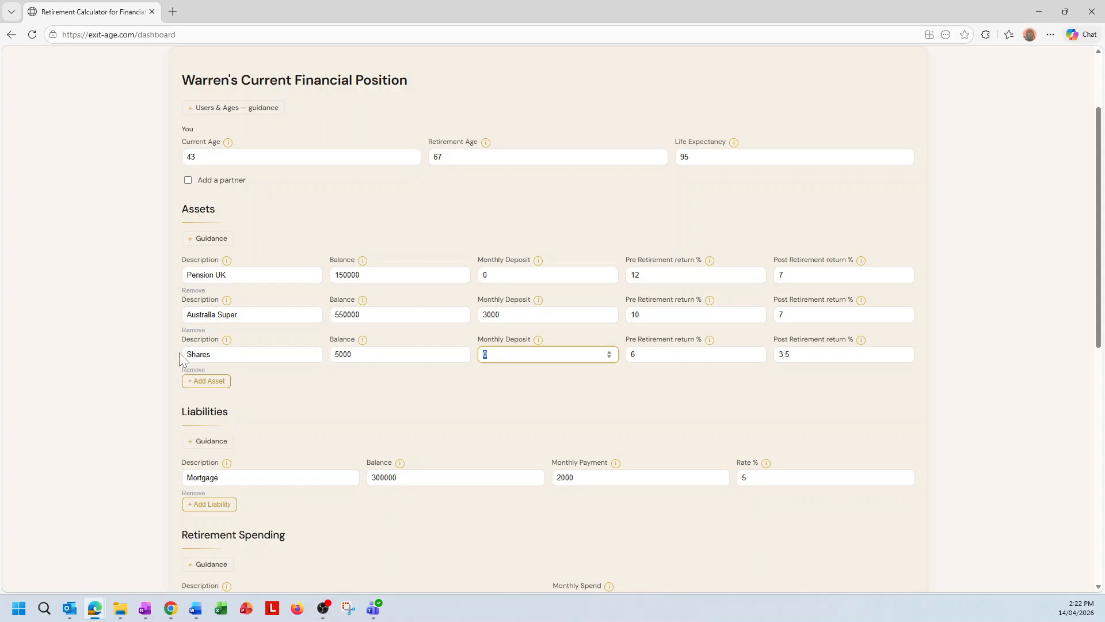
{"action": "mouse_move", "coordinate": [366, 345]}
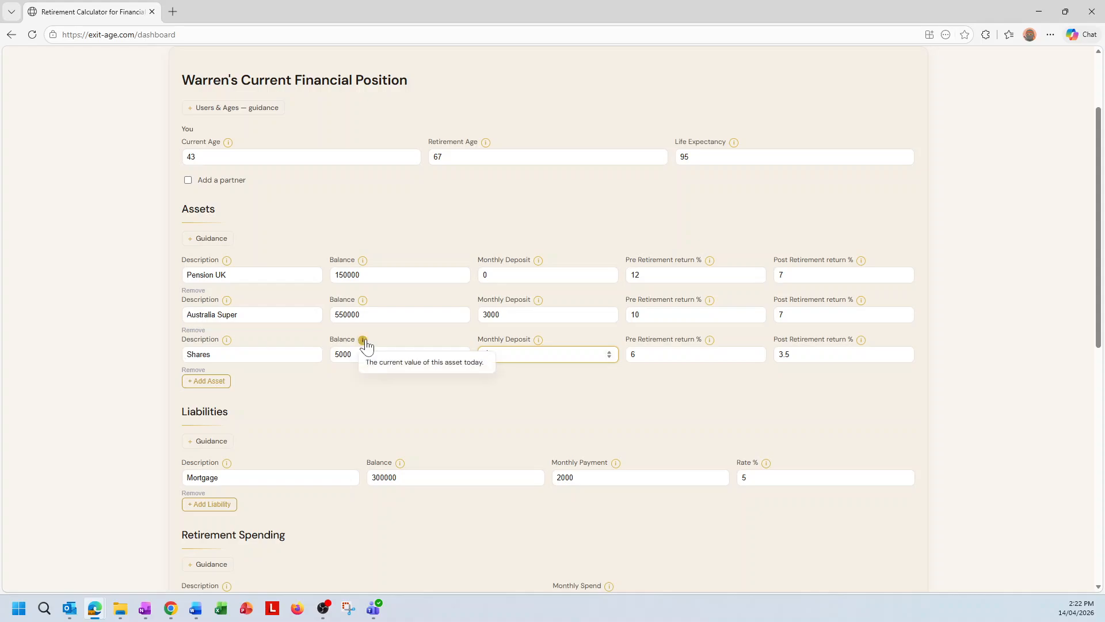
{"action": "type", "text": "100"}
{"action": "key", "text": "Tab"}
{"action": "key", "text": "Tab"}
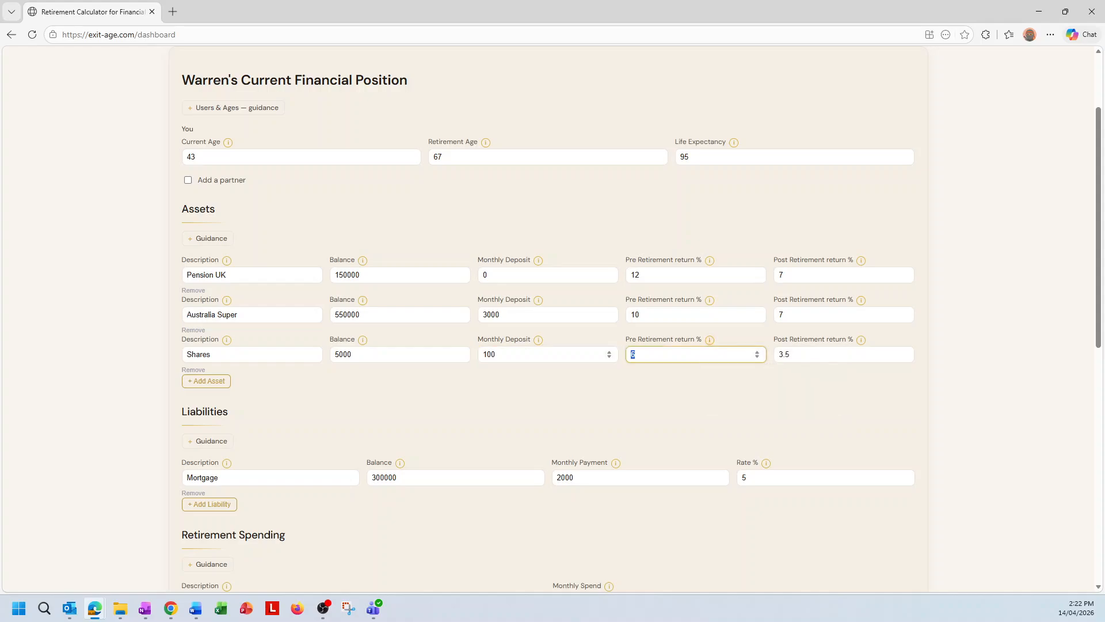
{"action": "key", "text": "Tab"}
{"action": "key", "text": "Tab"}
{"action": "type", "text": "6"}
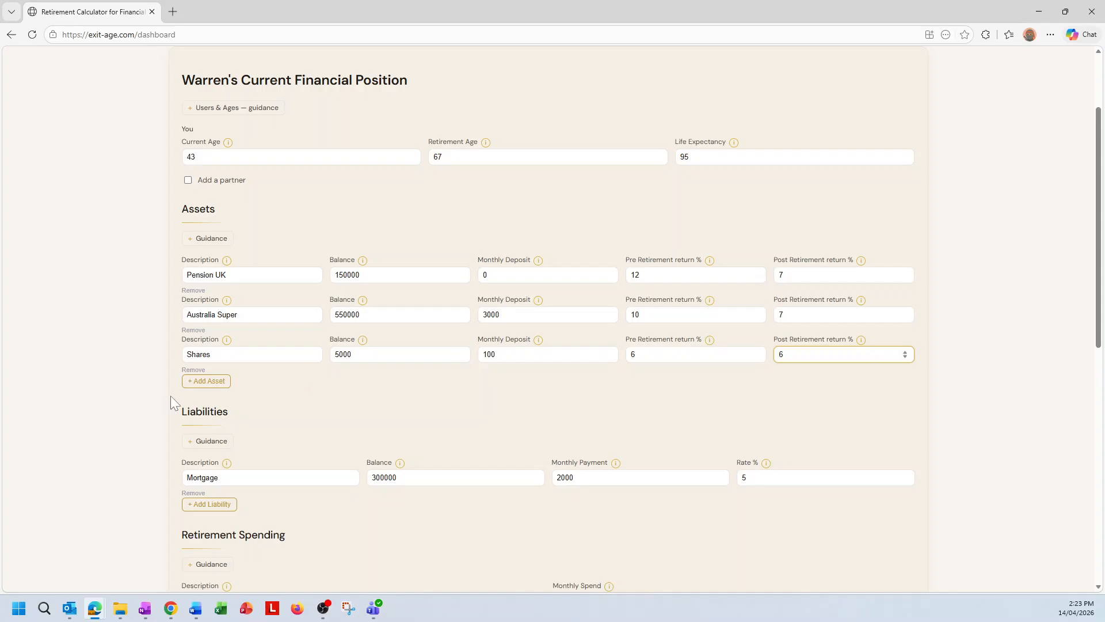
- Add a Crypto asset with a balance of 1000 and pre- and post-retirement returns of 10% each
{"action": "left_click", "coordinate": [206, 381]}
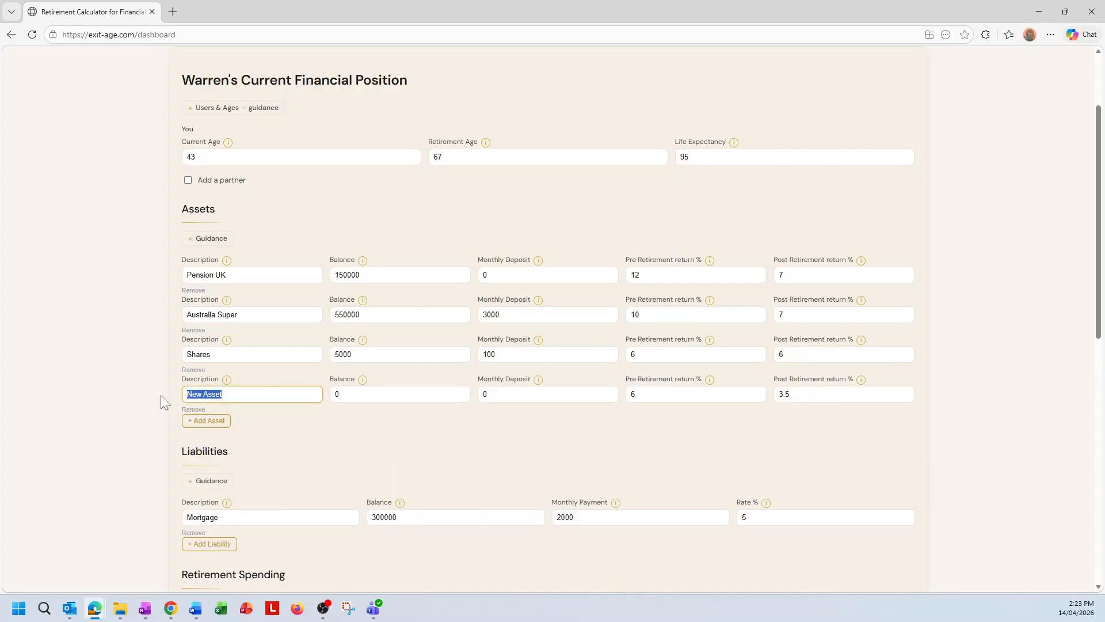
{"action": "type", "text": "Crypto"}
{"action": "key", "text": "Tab"}
{"action": "type", "text": "1000"}
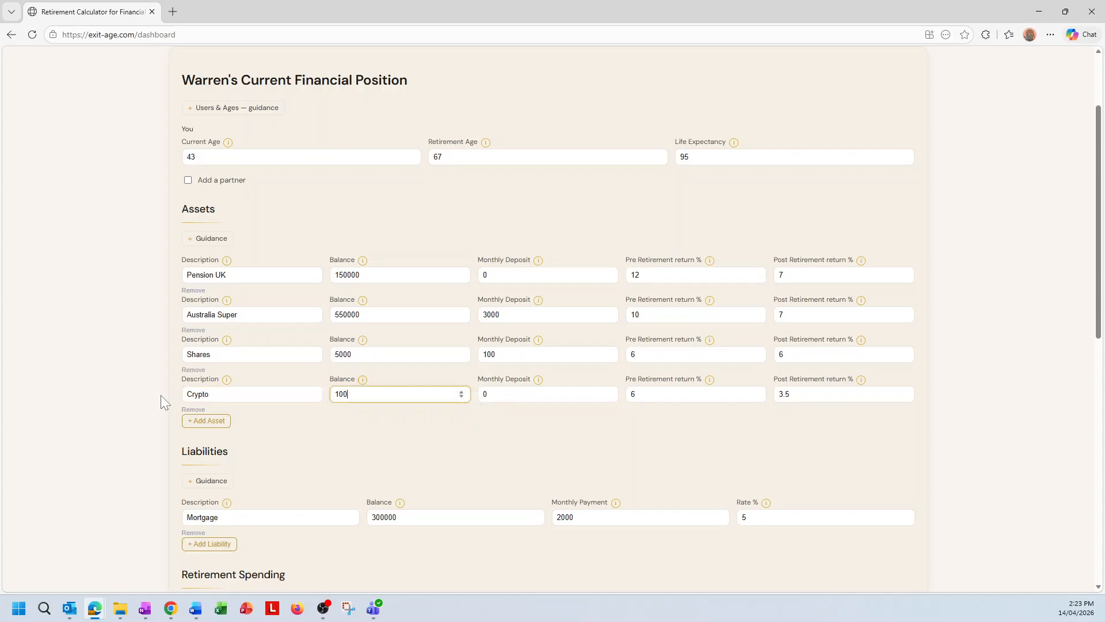
{"action": "key", "text": "Tab"}
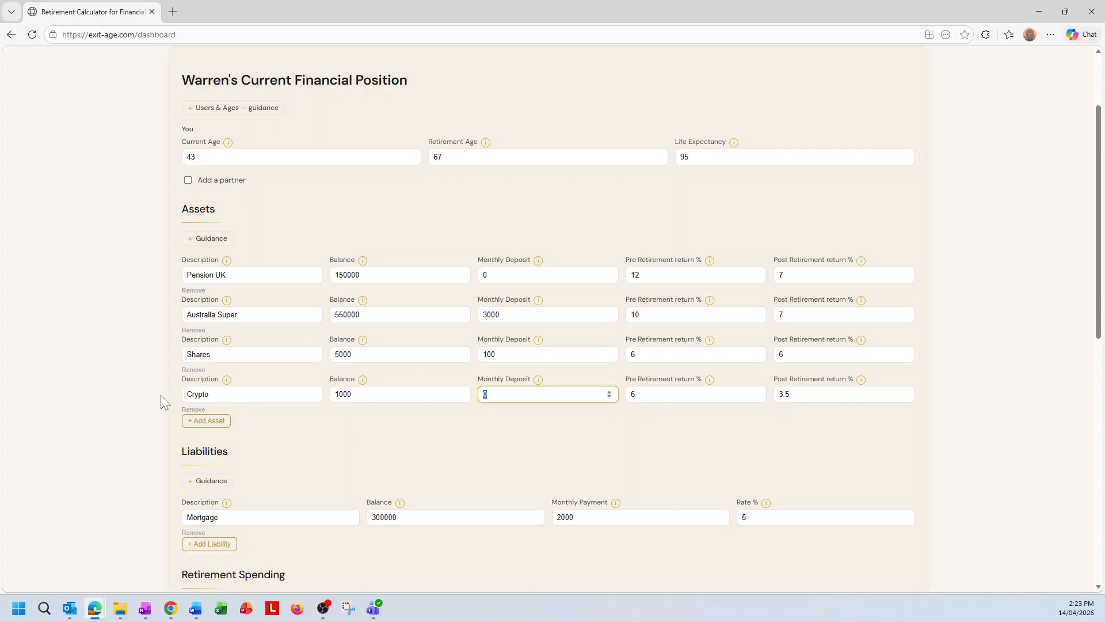
{"action": "key", "text": "Tab"}
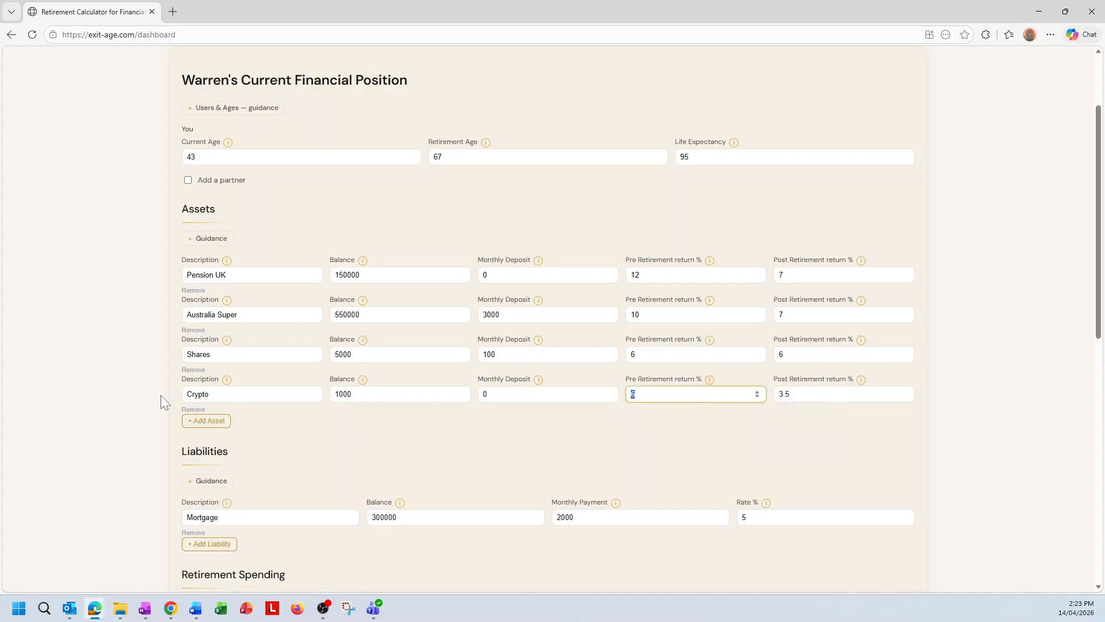
{"action": "type", "text": "10"}
{"action": "key", "text": "Tab"}
{"action": "type", "text": "10"}
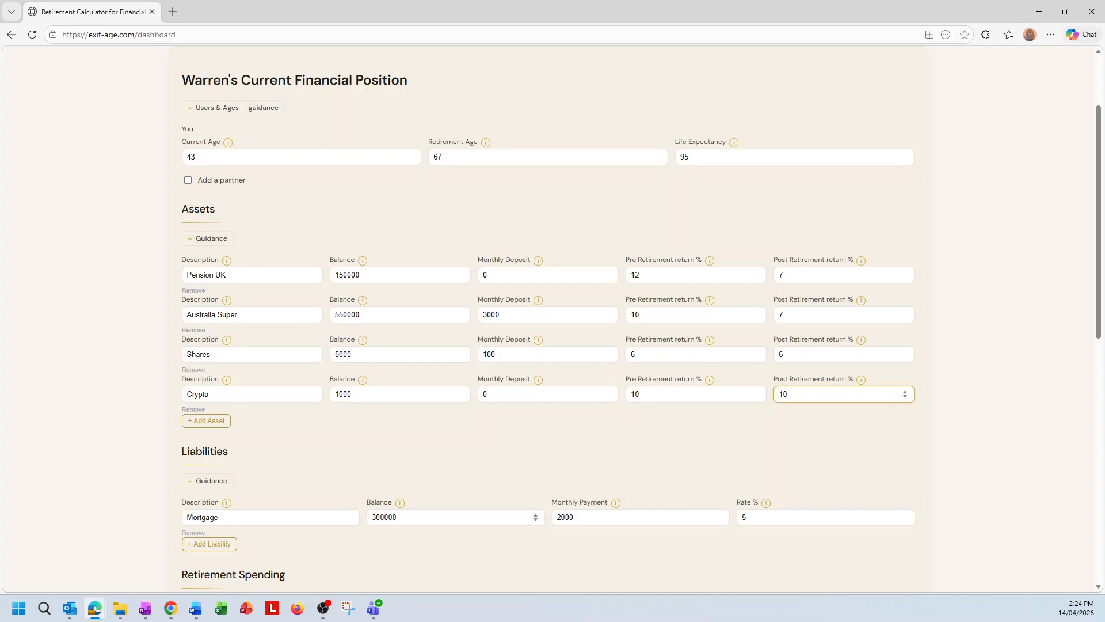
- Set the Mortgage liability to a balance of 950000, a monthly payment of 6600 and a rate of 5.5%
{"action": "left_click_drag", "start_coordinate": [401, 517], "coordinate": [376, 517]}
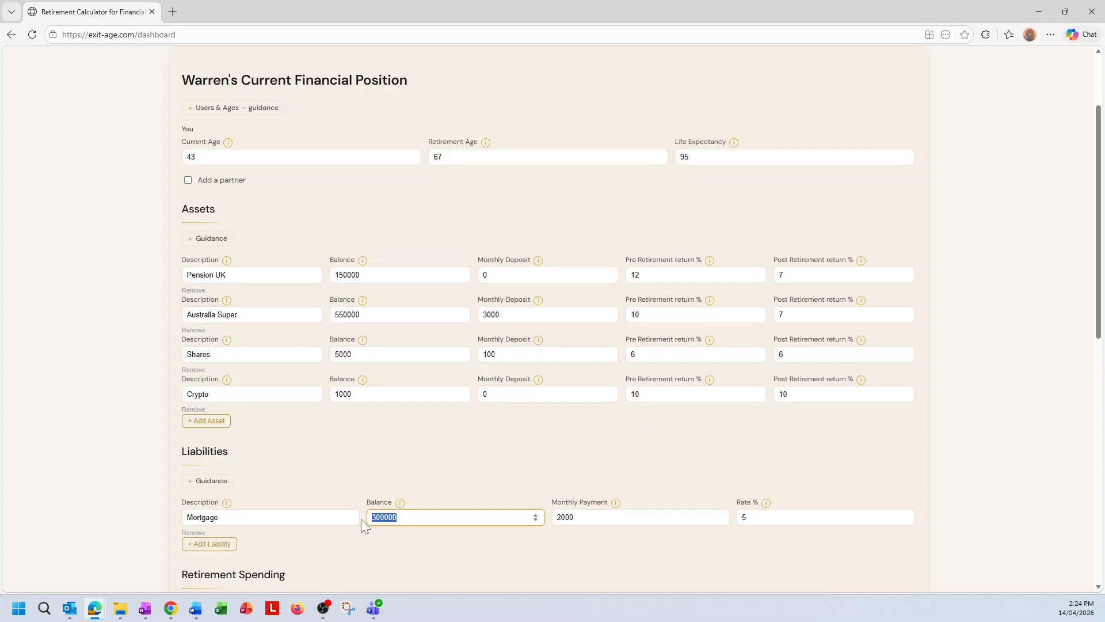
{"action": "key", "text": "Tab"}
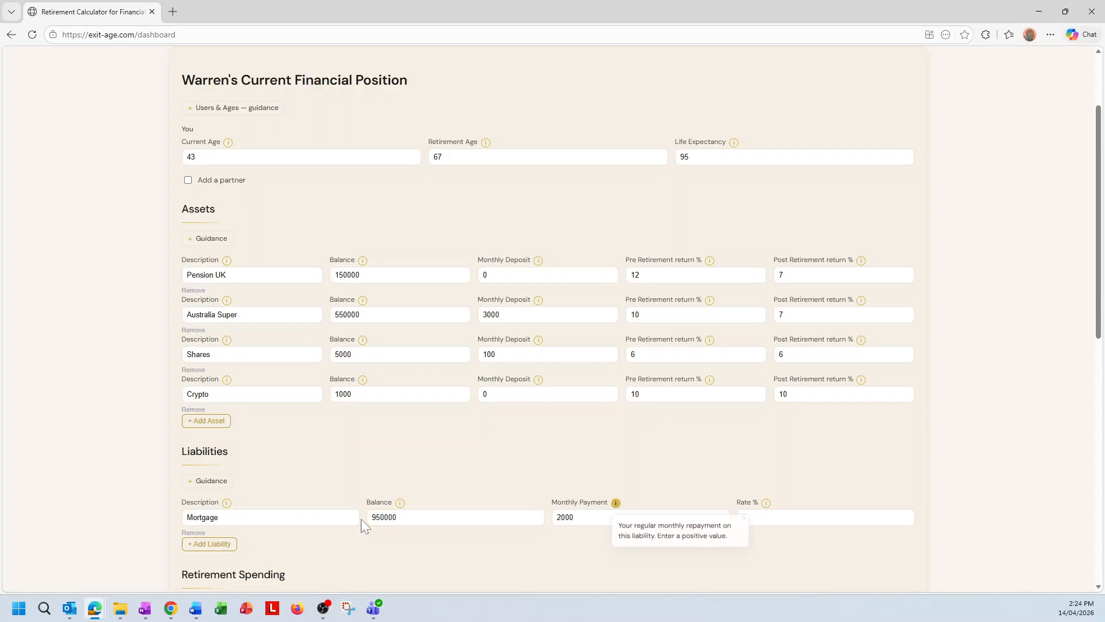
{"action": "key", "text": "Tab"}
{"action": "type", "text": "6600"}
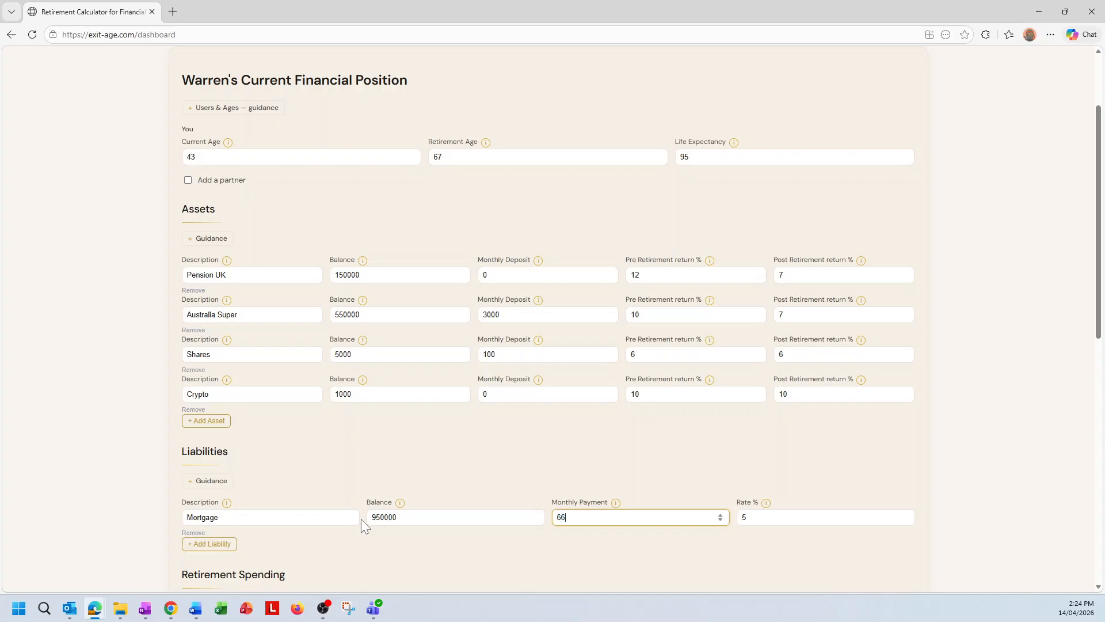
{"action": "key", "text": "Tab"}
{"action": "key", "text": "Tab"}
{"action": "type", "text": "5.5"}
{"action": "key", "text": "Tab"}
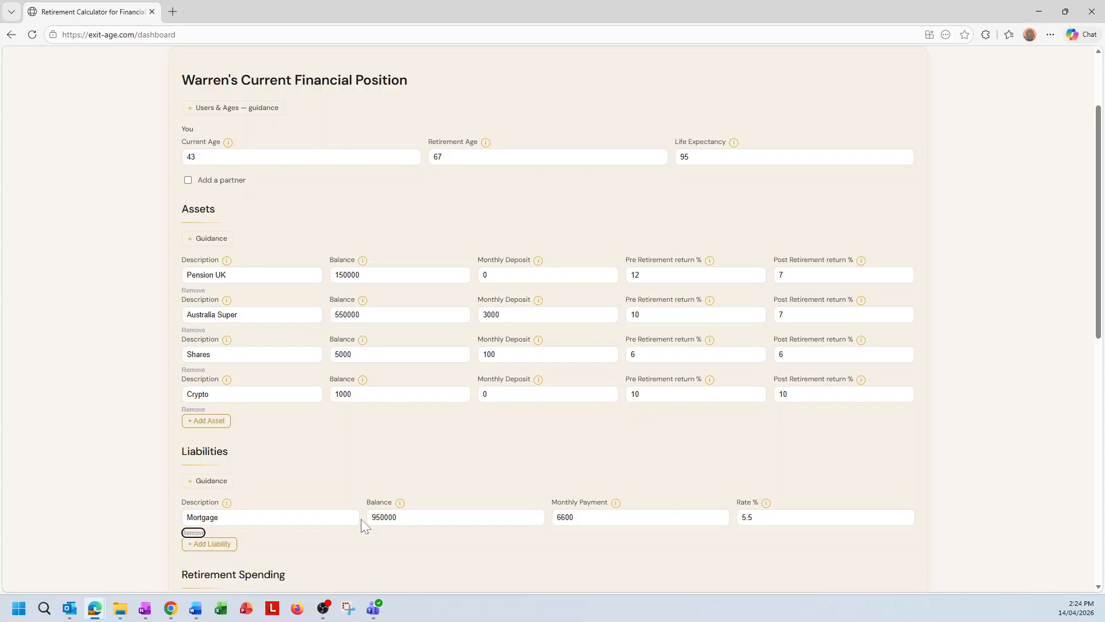
- Set the monthly spend of the Living retirement category to 12000
{"action": "scroll", "coordinate": [353, 500], "scroll_direction": "down", "scroll_amount": 2}
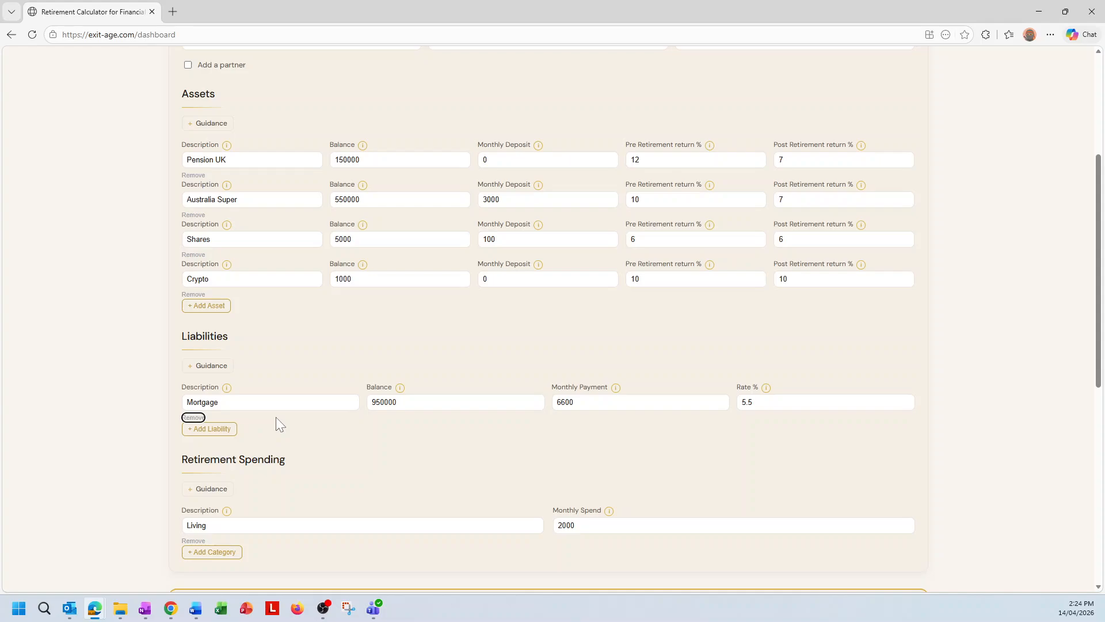
{"action": "scroll", "coordinate": [275, 416], "scroll_direction": "down", "scroll_amount": 2}
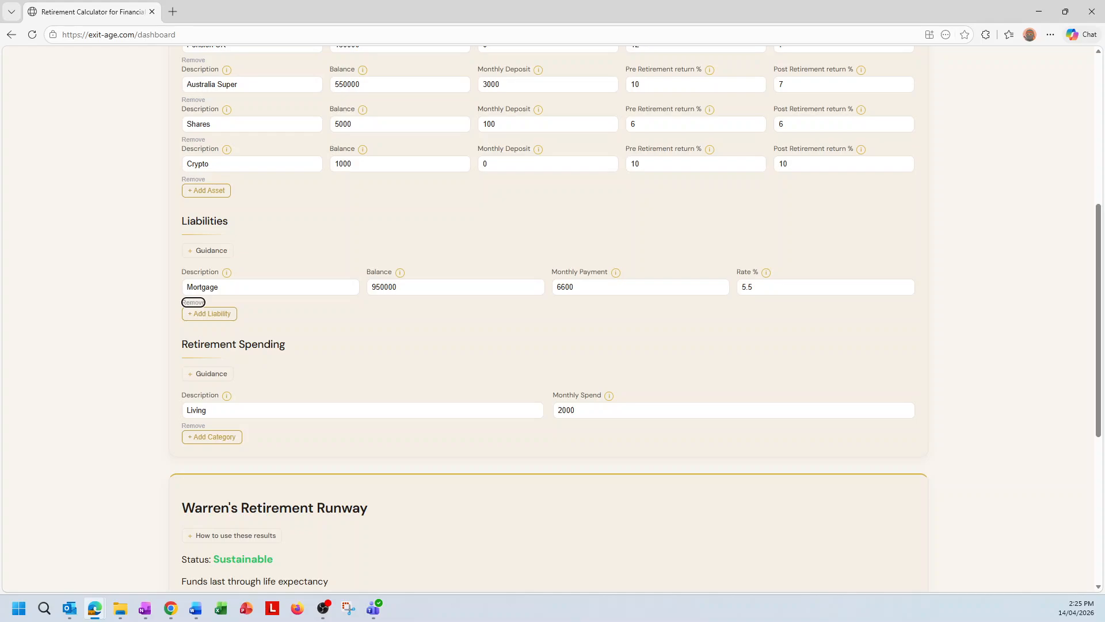
{"action": "left_click", "coordinate": [562, 410]}
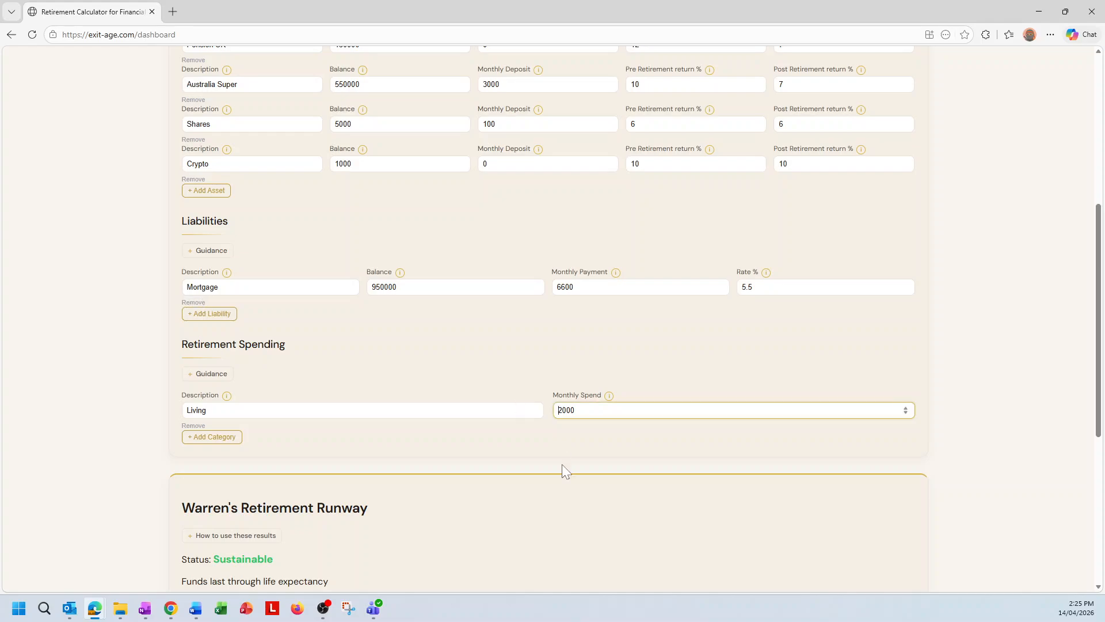
{"action": "type", "text": "1"}
{"action": "key", "text": "Tab"}
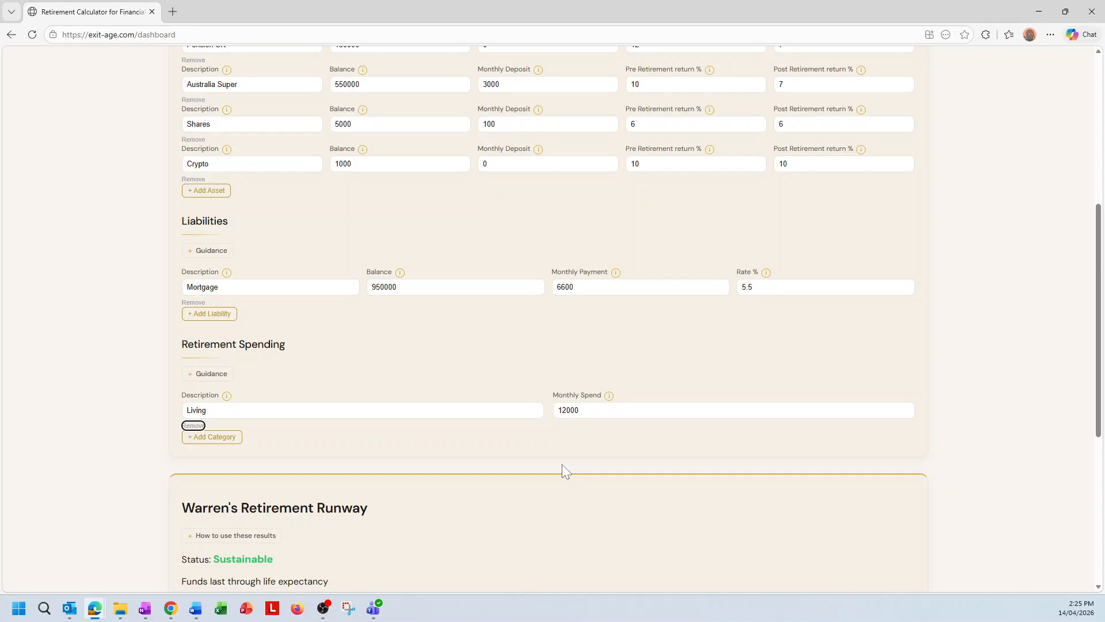
- Add a retirement spending category named Car & house maintenance with a monthly spend of 1500
{"action": "left_click", "coordinate": [211, 438]}
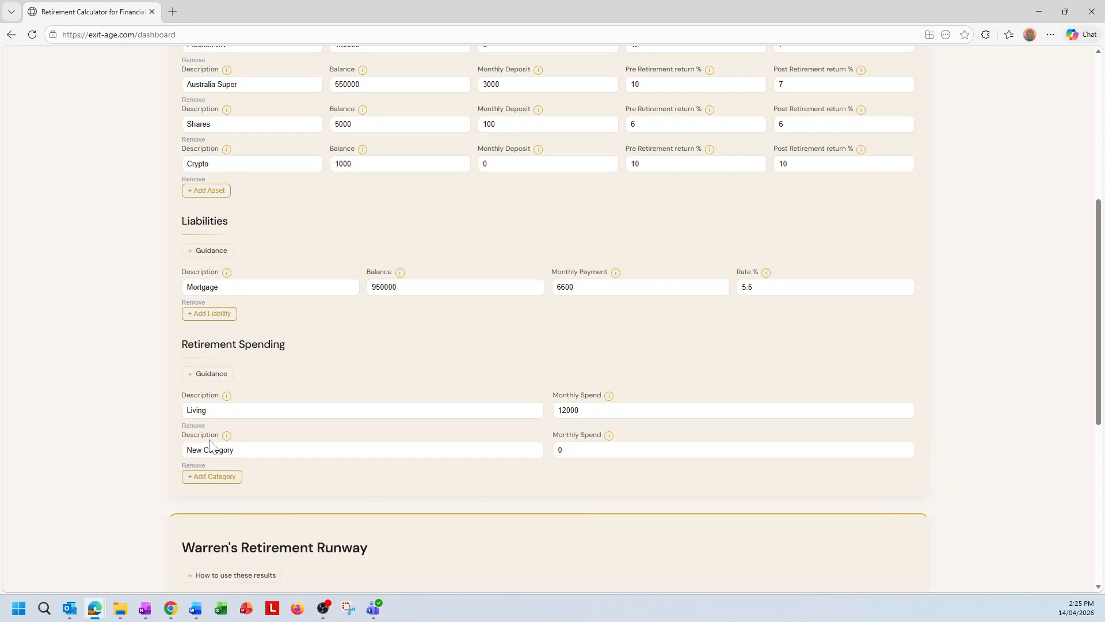
{"action": "left_click_drag", "start_coordinate": [239, 449], "coordinate": [175, 449]}
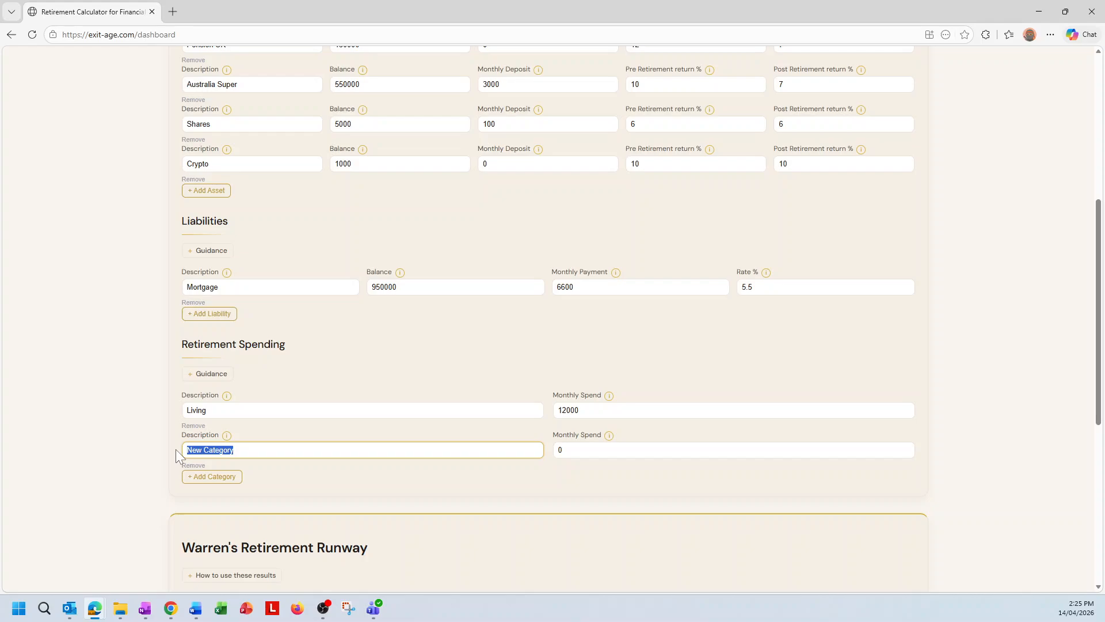
{"action": "type", "text": "Car & house maintencance"}
{"action": "key", "text": "Tab"}
{"action": "type", "text": "1500"}
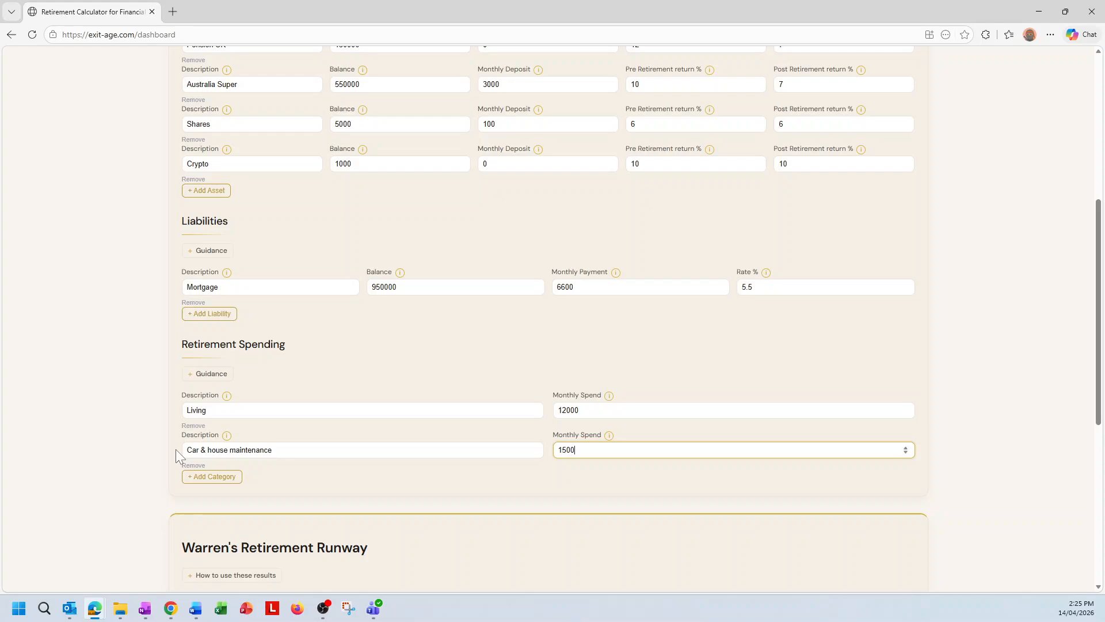
{"action": "left_click", "coordinate": [175, 449]}
- Add a Travel category to the retirement spending with a monthly spend of 3000
{"action": "left_click", "coordinate": [206, 476]}
{"action": "left_click_drag", "start_coordinate": [233, 489], "coordinate": [159, 488]}
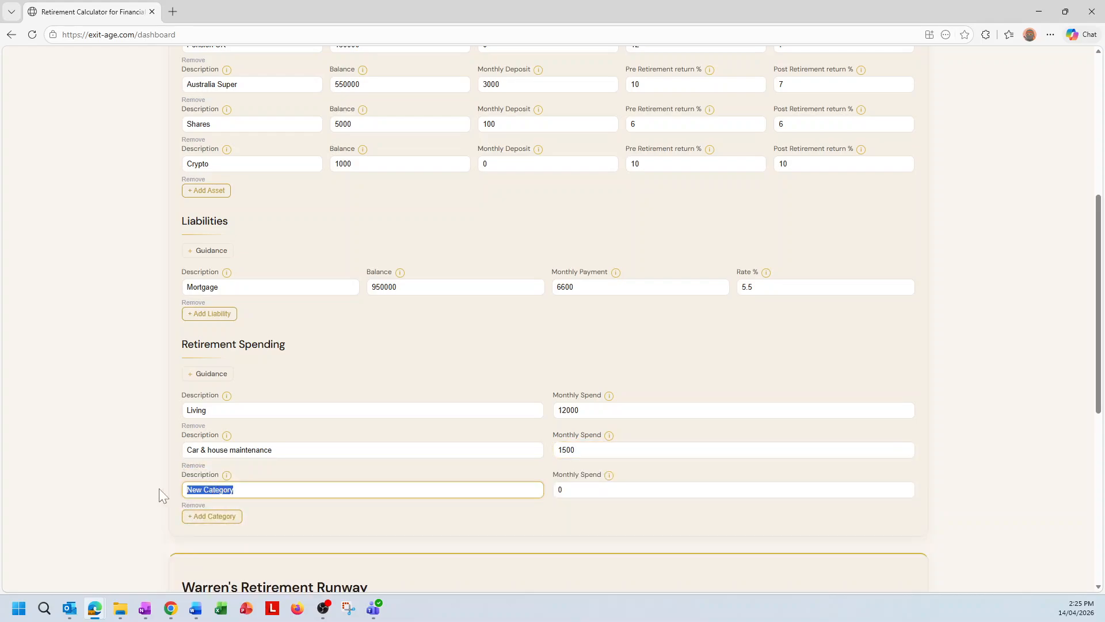
{"action": "type", "text": "Travel"}
{"action": "key", "text": "Tab"}
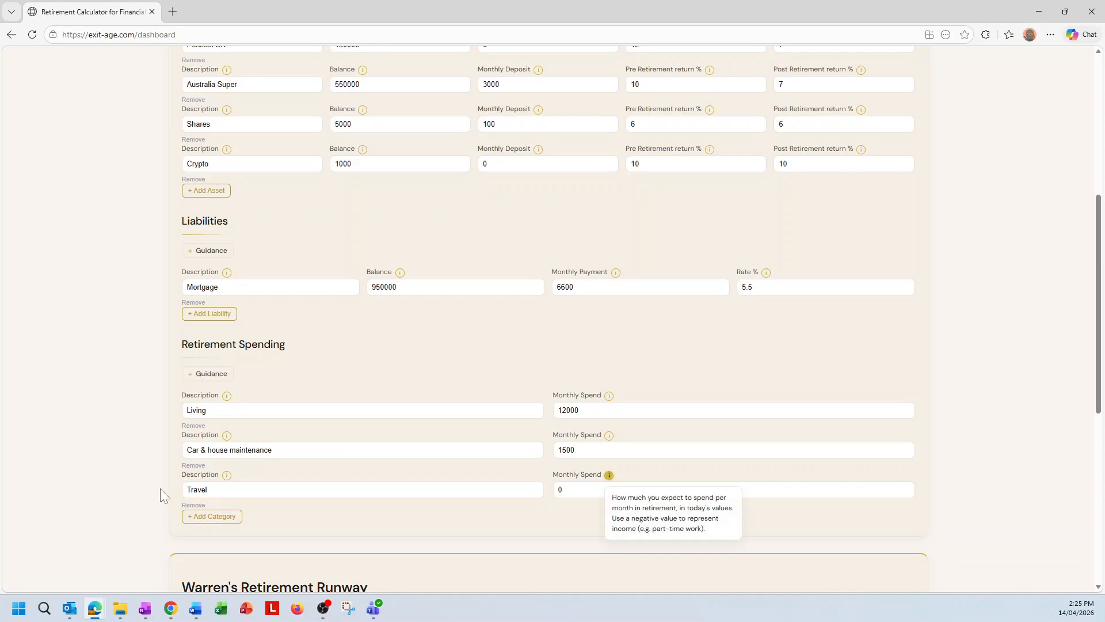
{"action": "key", "text": "Tab"}
{"action": "type", "text": "3000"}
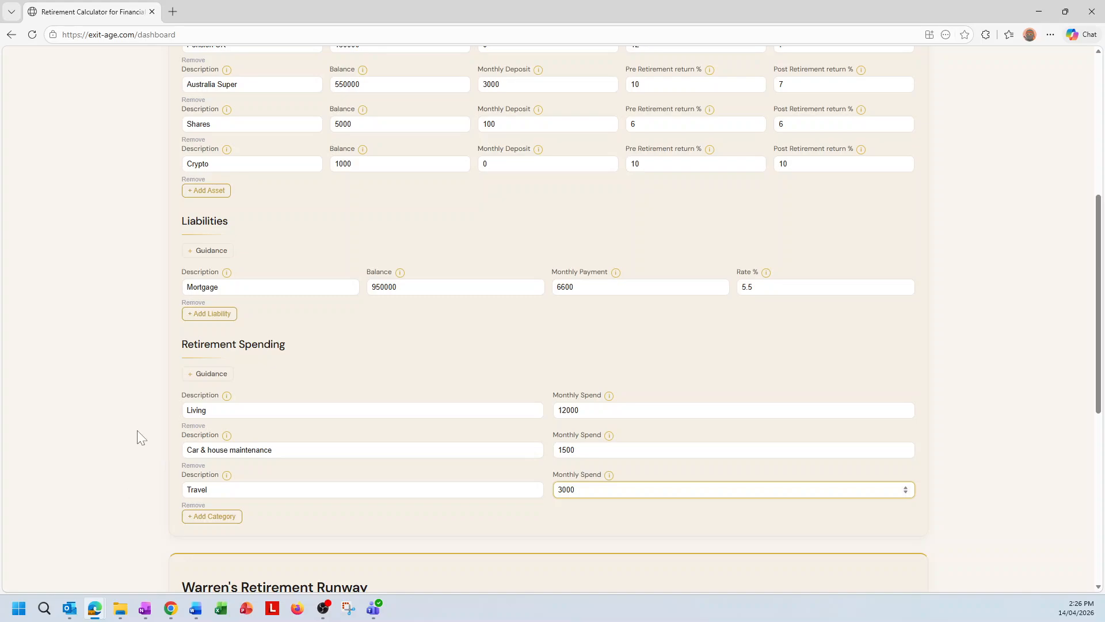
- Show the liabilities and annual spending curves alongside net worth on the Retirement Runway chart, leaving the assets curve hidden
{"action": "scroll", "coordinate": [141, 435], "scroll_direction": "down", "scroll_amount": 7}
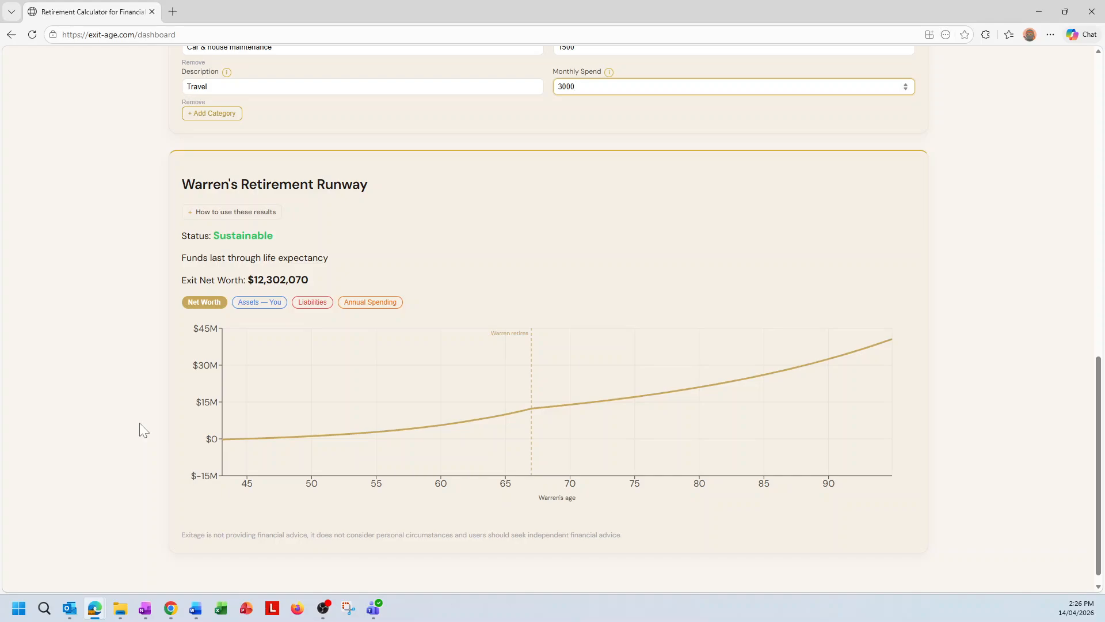
{"action": "key", "text": "alt+Tab"}
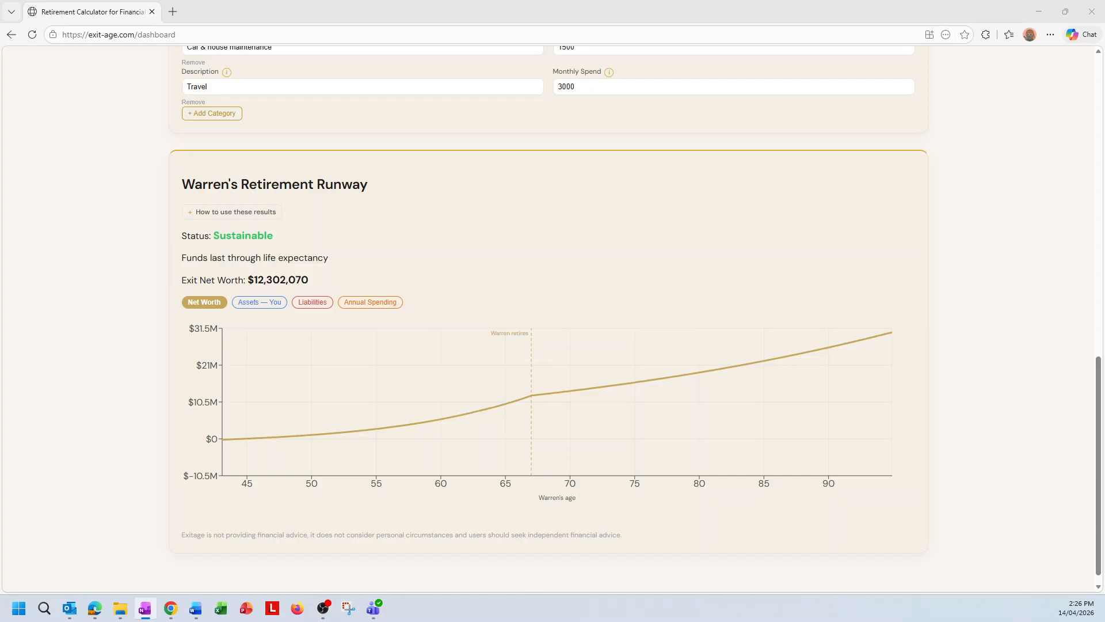
{"action": "left_click", "coordinate": [282, 305]}
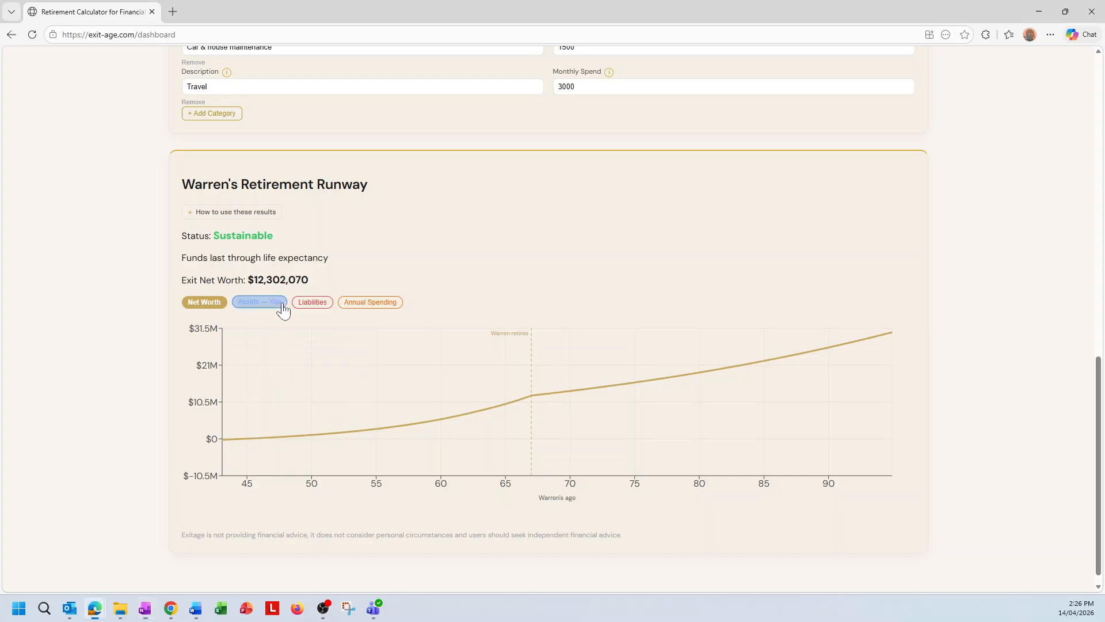
{"action": "left_click", "coordinate": [314, 307]}
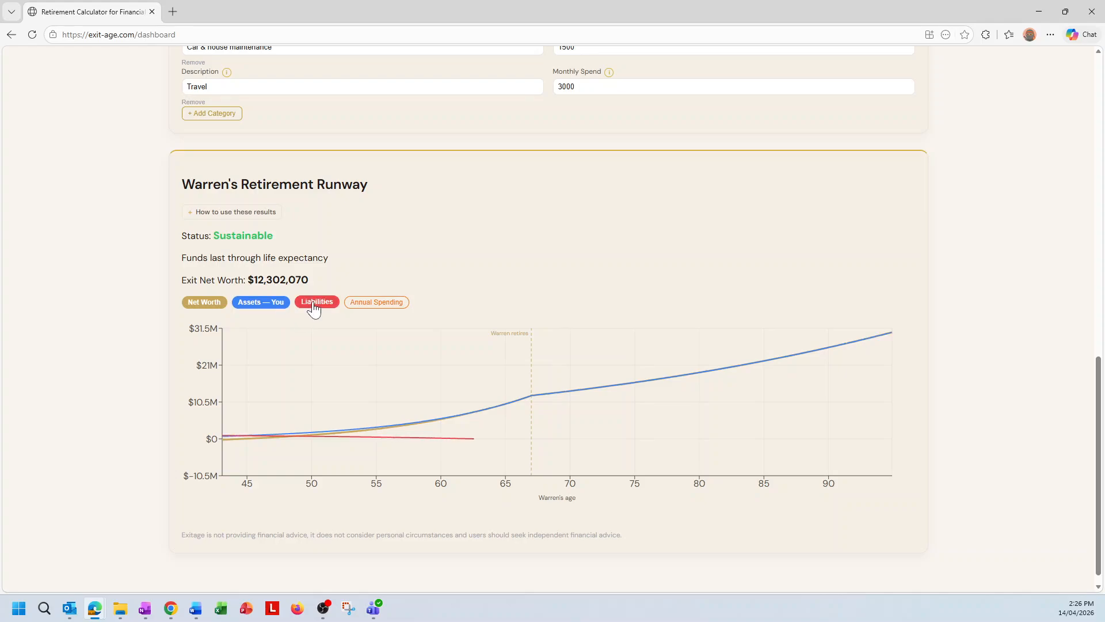
{"action": "left_click", "coordinate": [369, 309]}
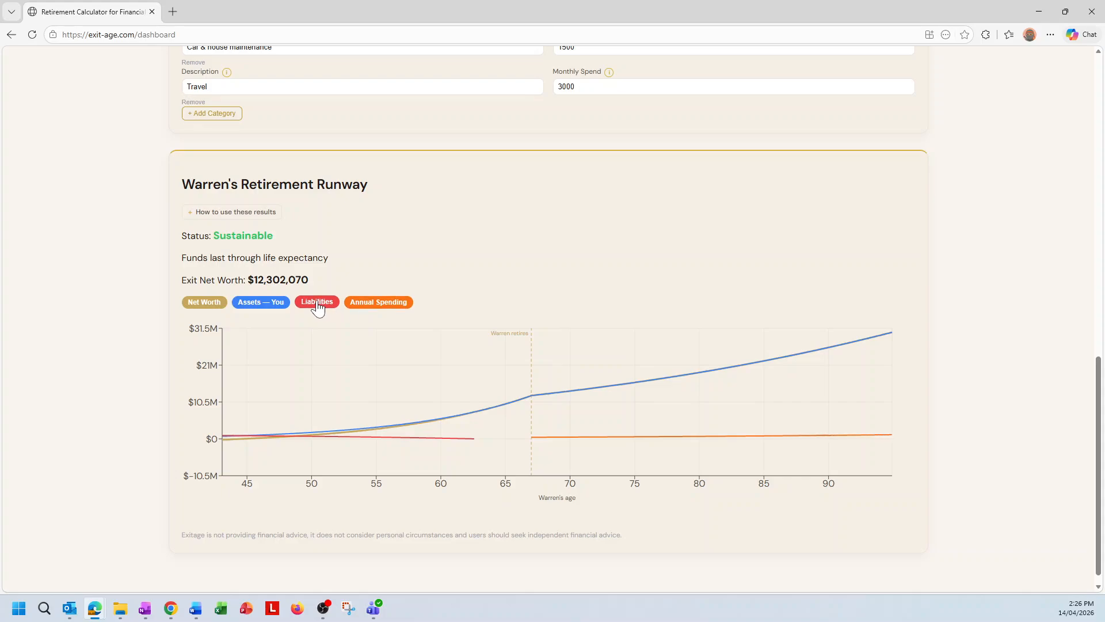
{"action": "left_click", "coordinate": [279, 304]}
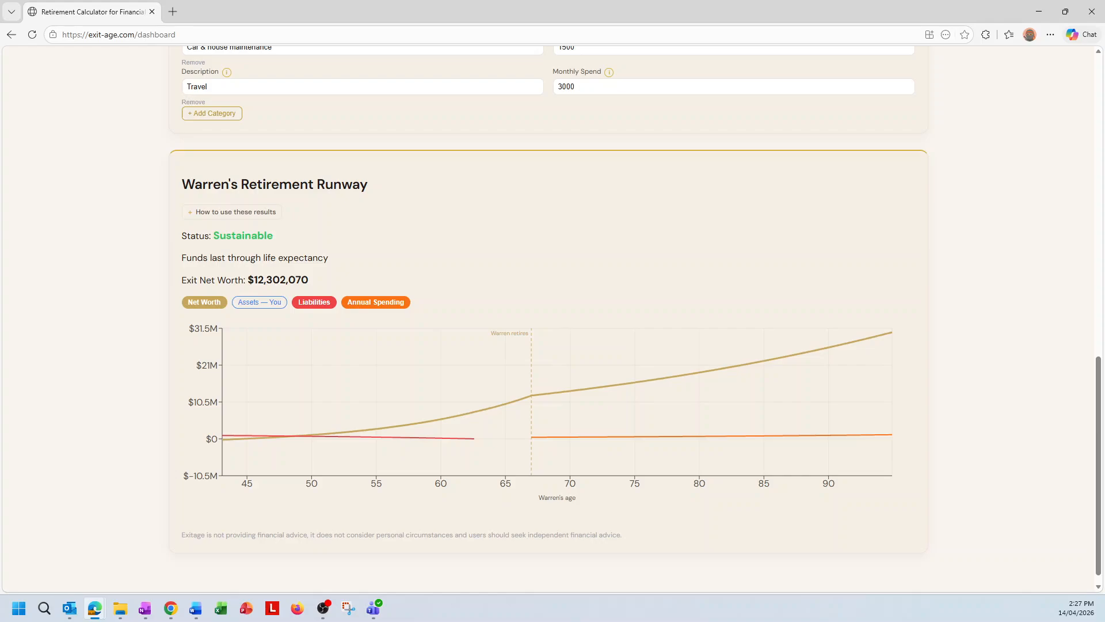
{"action": "key", "text": "alt+Tab"}
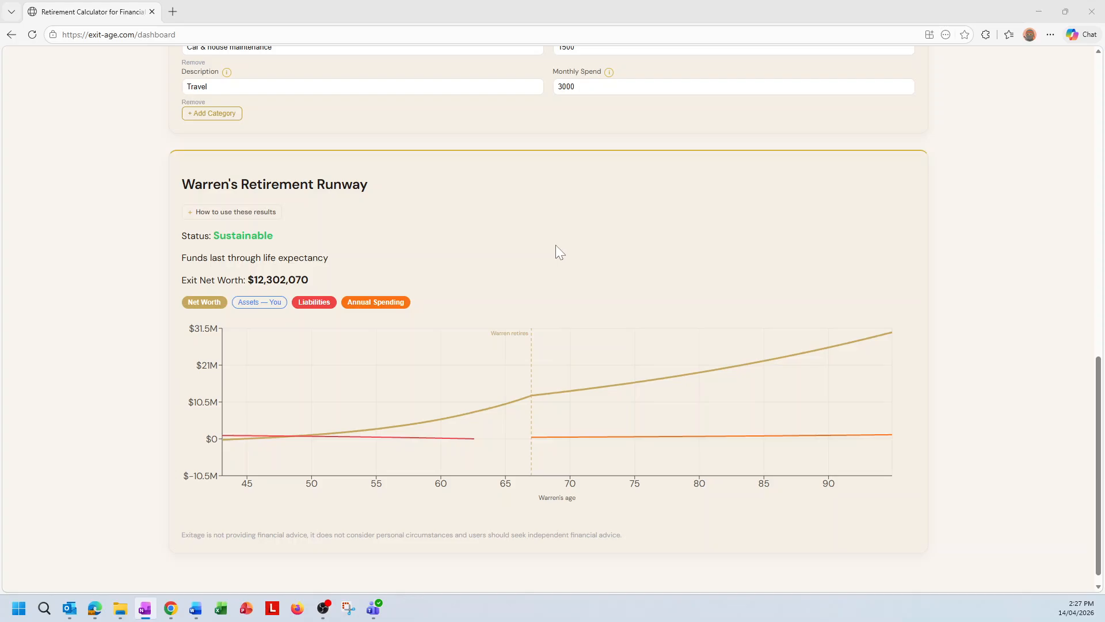
- Set the retirement age to 60 and review the runway status and chart
{"action": "scroll", "coordinate": [559, 251], "scroll_direction": "up", "scroll_amount": 20}
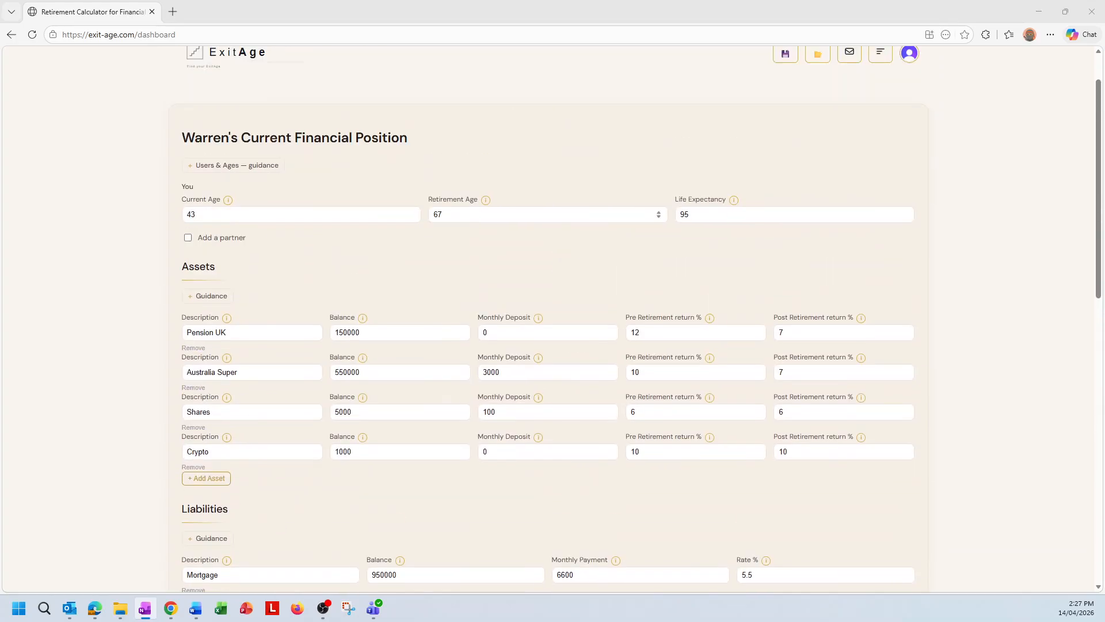
{"action": "left_click_drag", "start_coordinate": [449, 215], "coordinate": [422, 219]}
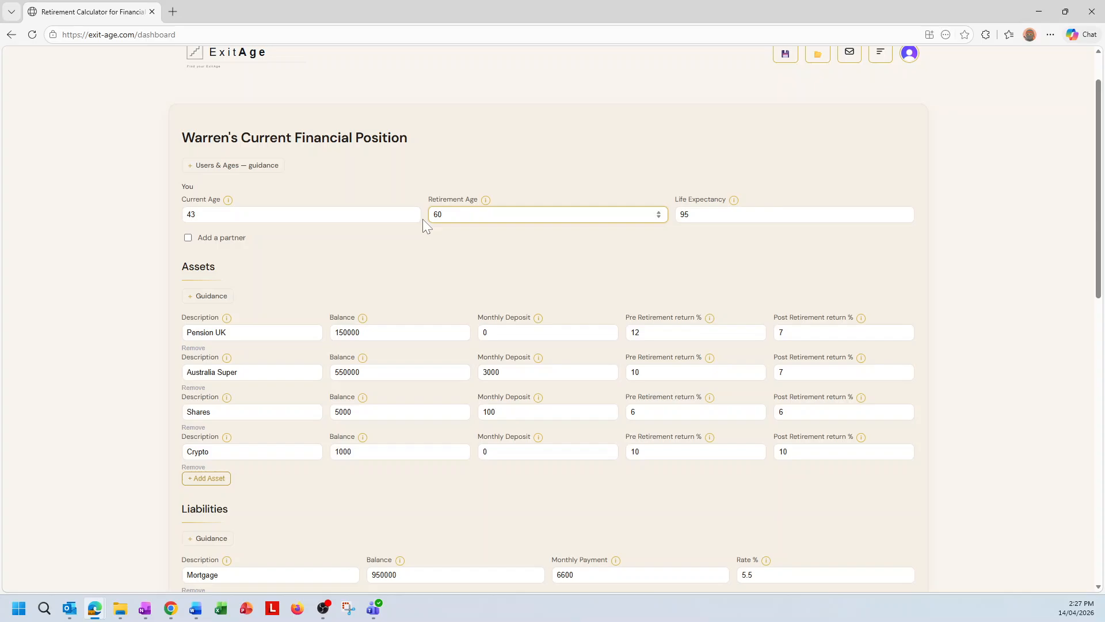
{"action": "key", "text": "Tab"}
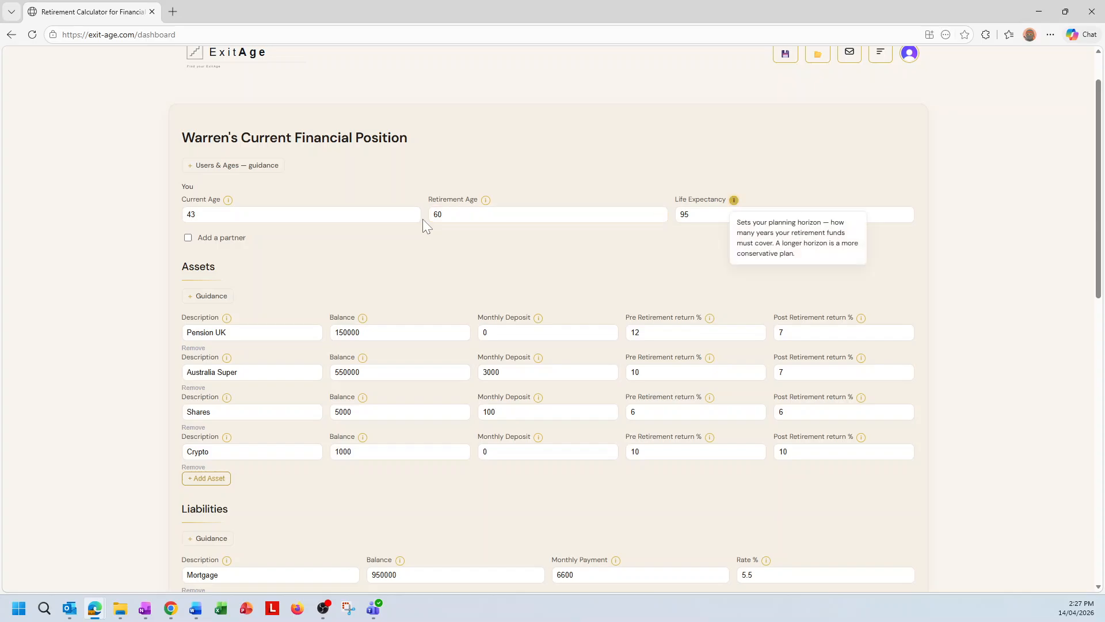
{"action": "left_click", "coordinate": [480, 237]}
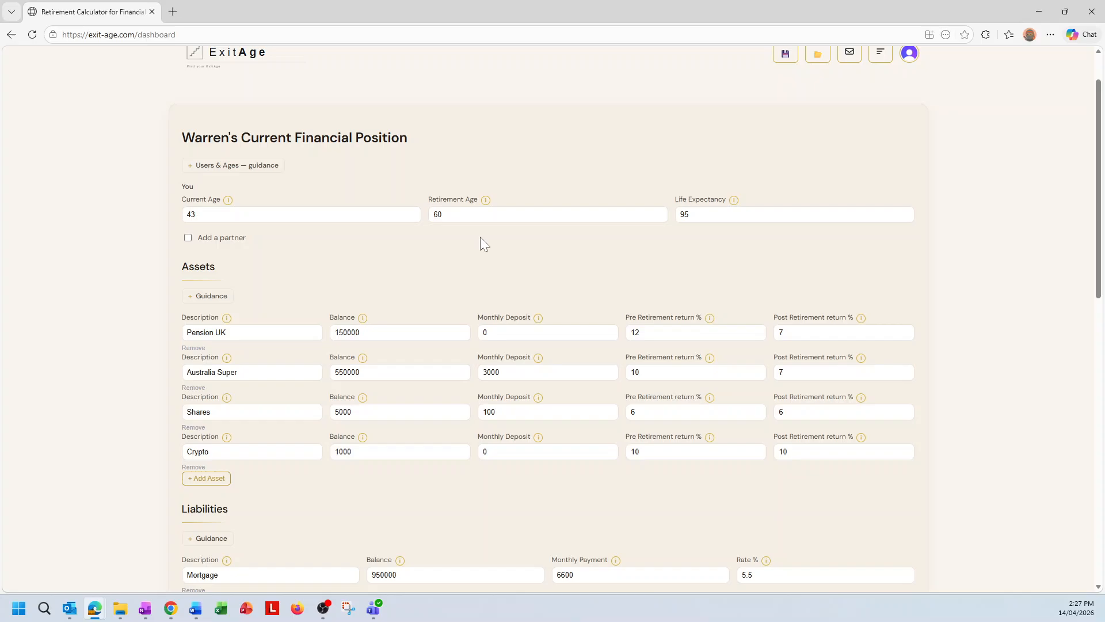
{"action": "scroll", "coordinate": [481, 238], "scroll_direction": "down", "scroll_amount": 5}
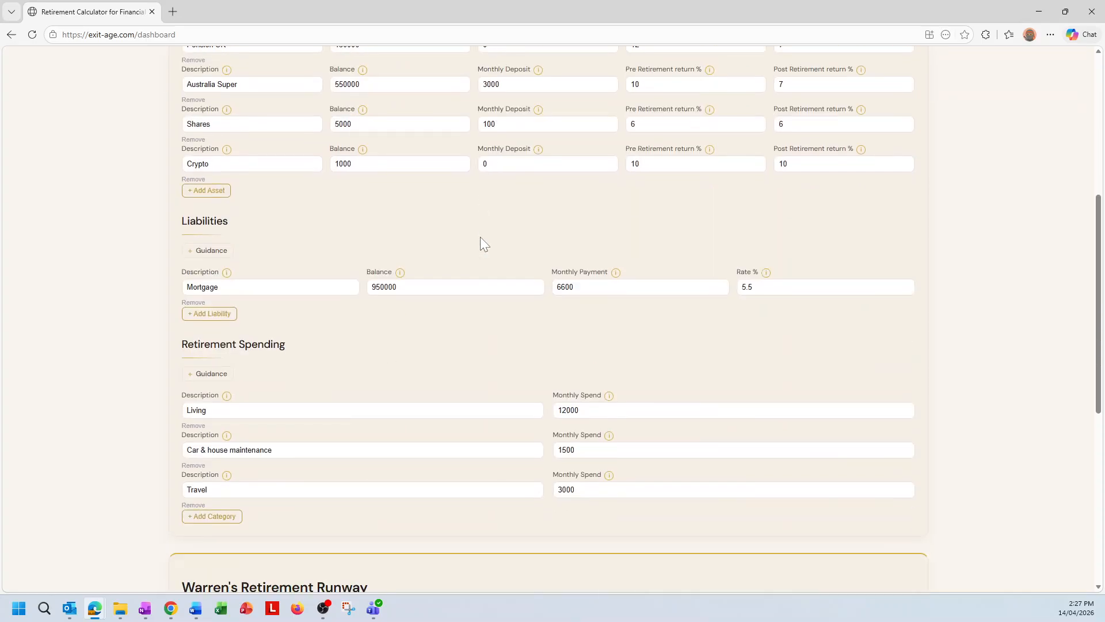
{"action": "scroll", "coordinate": [481, 238], "scroll_direction": "down", "scroll_amount": 6}
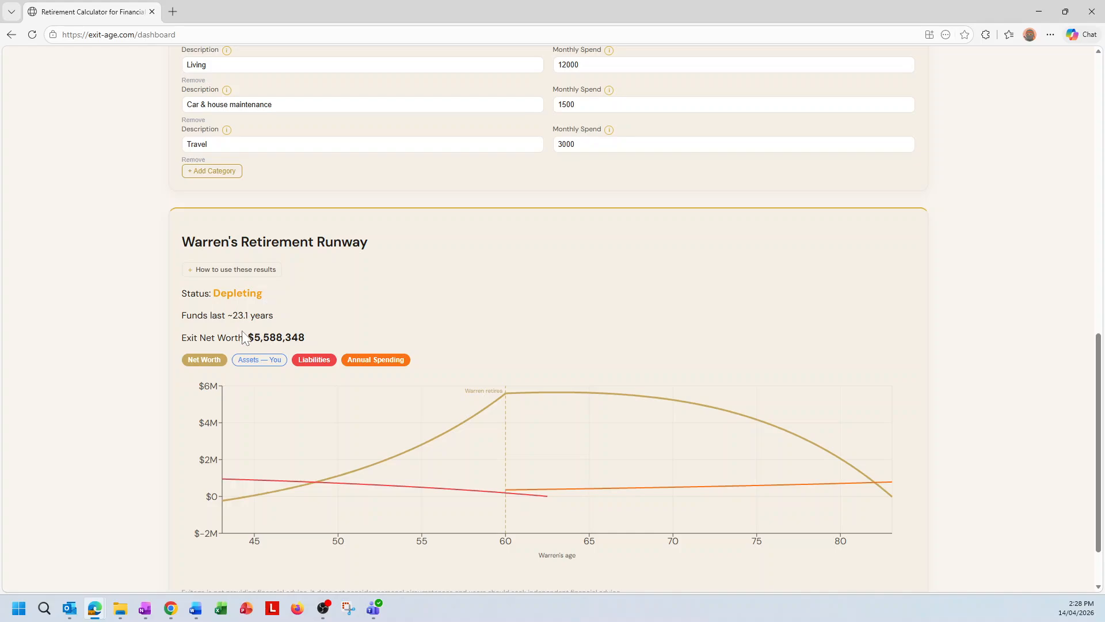
{"action": "mouse_move", "coordinate": [509, 402]}
{"action": "mouse_move", "coordinate": [544, 502]}
- Raise the retirement age to 61 and inspect the end of the net worth curve on the runway chart
{"action": "scroll", "coordinate": [520, 342], "scroll_direction": "up", "scroll_amount": 10}
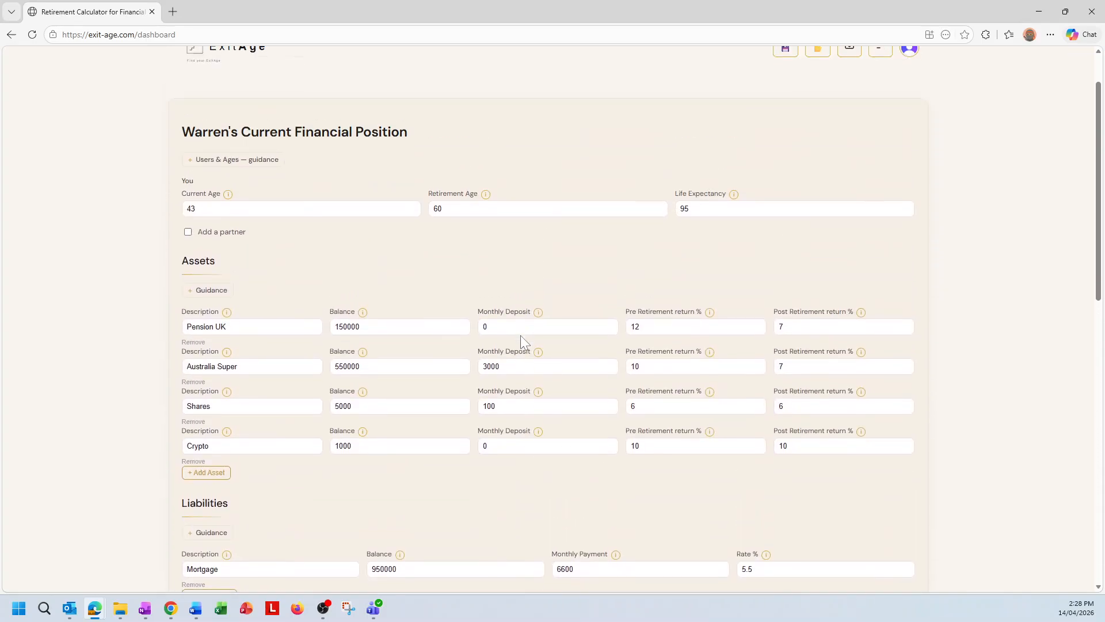
{"action": "left_click", "coordinate": [658, 211]}
{"action": "key", "text": "Tab"}
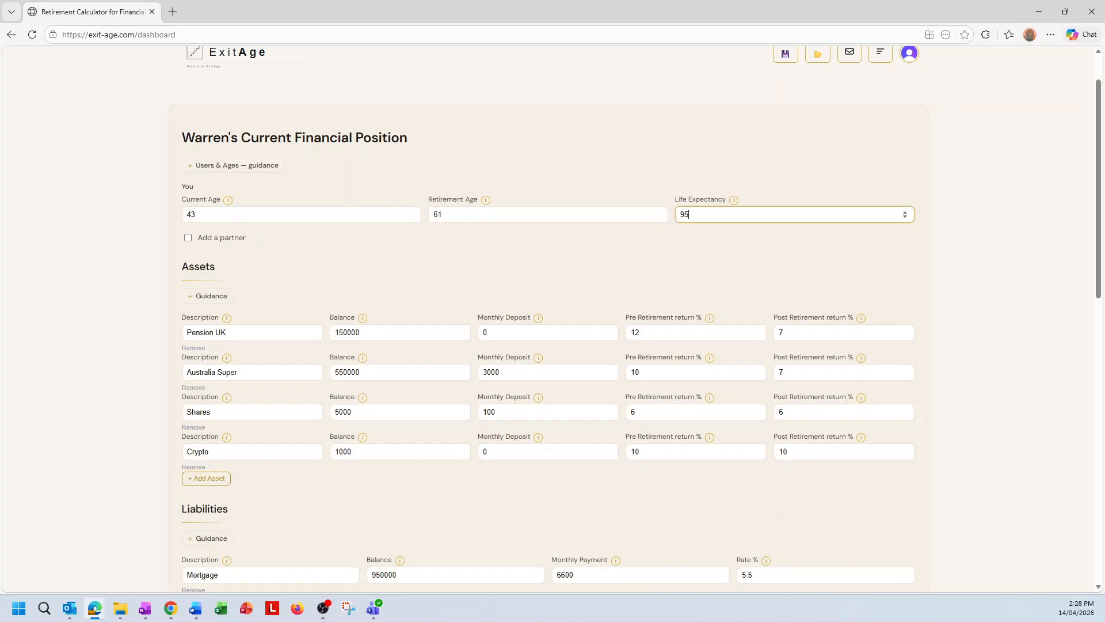
{"action": "scroll", "coordinate": [943, 336], "scroll_direction": "down", "scroll_amount": 12}
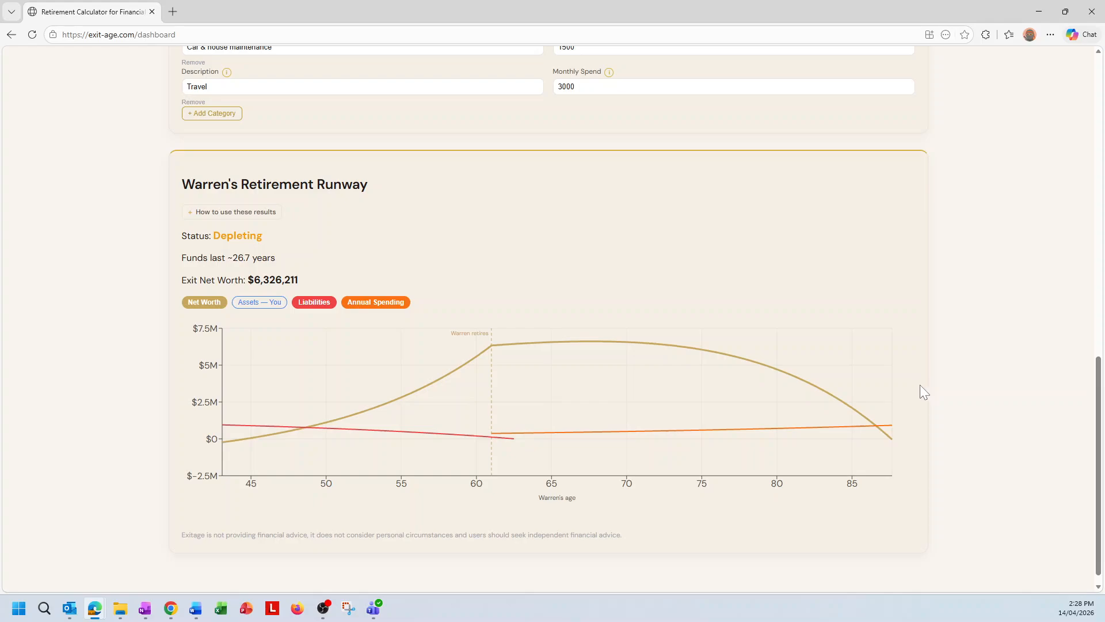
{"action": "mouse_move", "coordinate": [891, 443]}
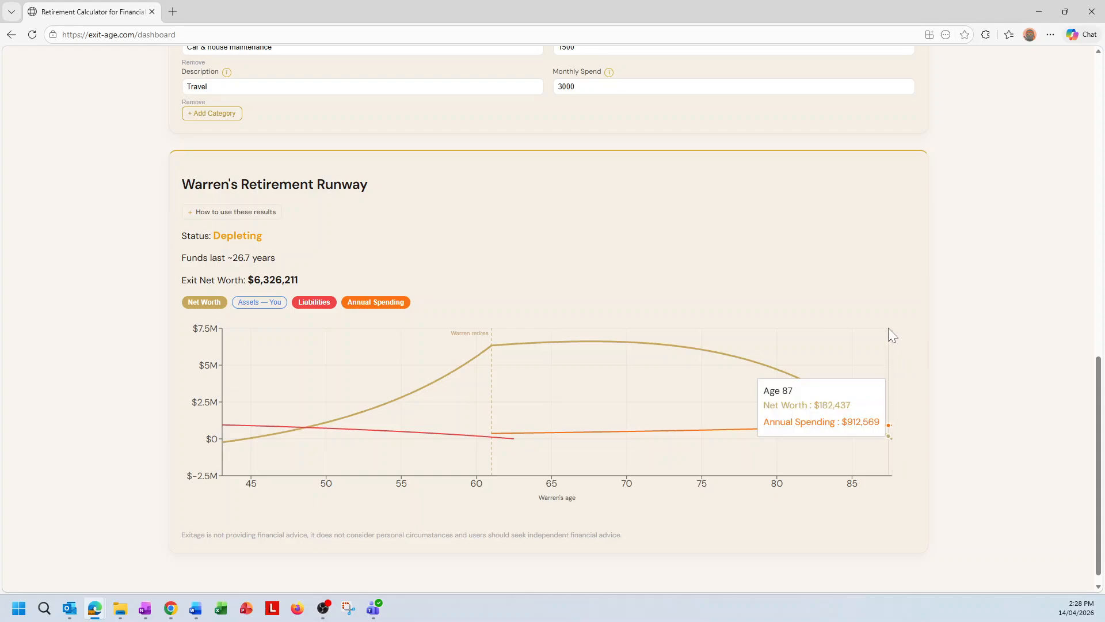
- Set the Australia Super asset's monthly deposit to 3500 and check how long the retirement funds last
{"action": "scroll", "coordinate": [889, 328], "scroll_direction": "up", "scroll_amount": 5}
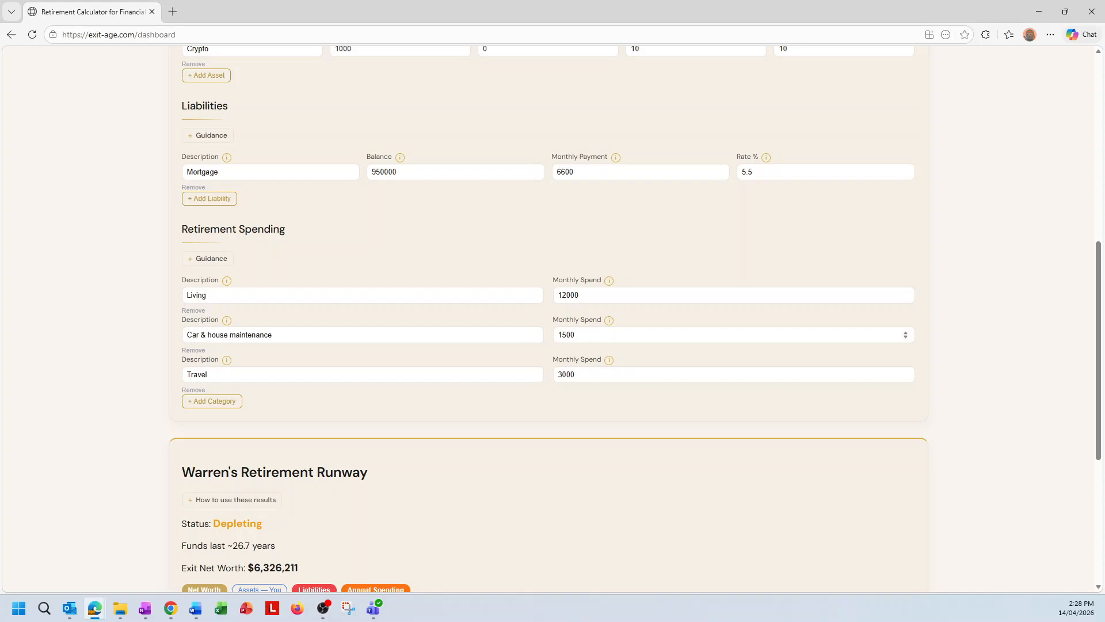
{"action": "scroll", "coordinate": [580, 390], "scroll_direction": "up", "scroll_amount": 3}
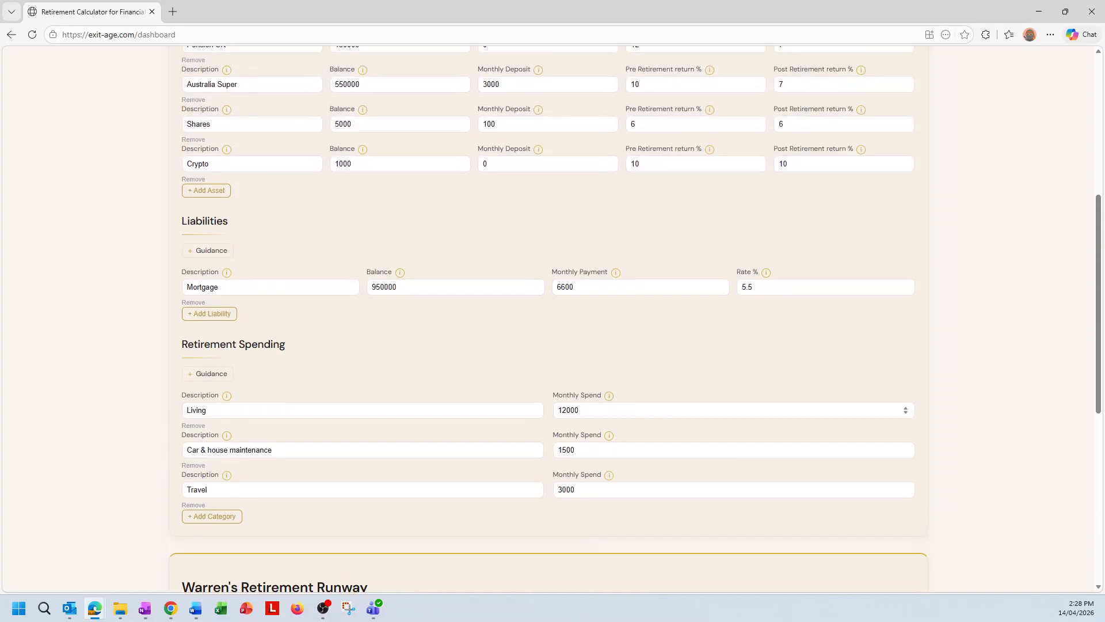
{"action": "scroll", "coordinate": [541, 264], "scroll_direction": "up", "scroll_amount": 2}
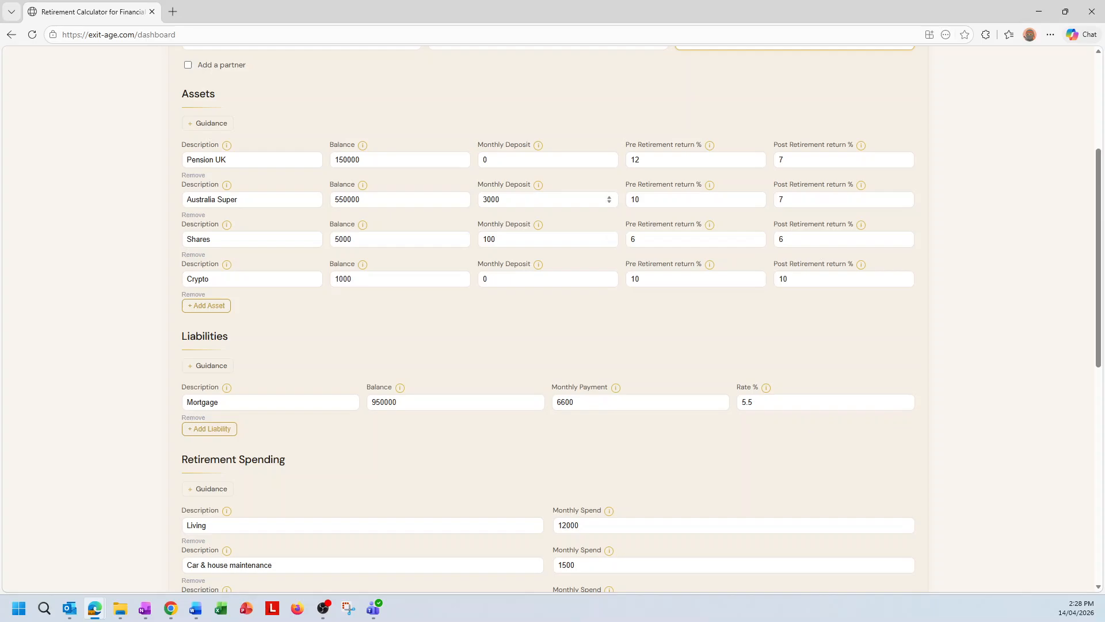
{"action": "left_click", "coordinate": [489, 199]}
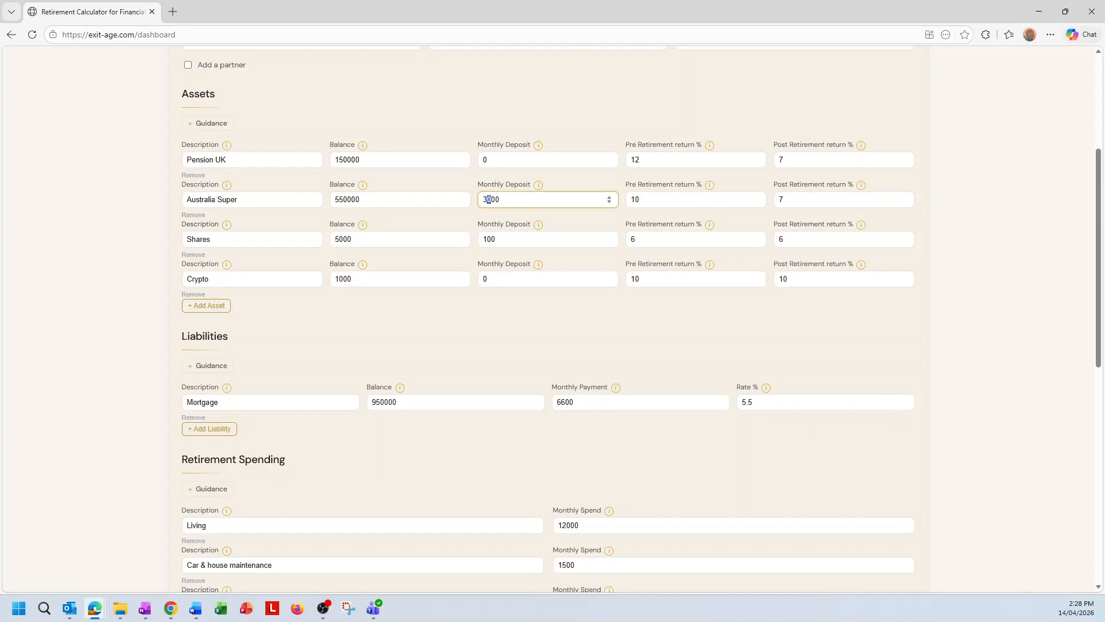
{"action": "type", "text": "5"}
{"action": "key", "text": "Tab"}
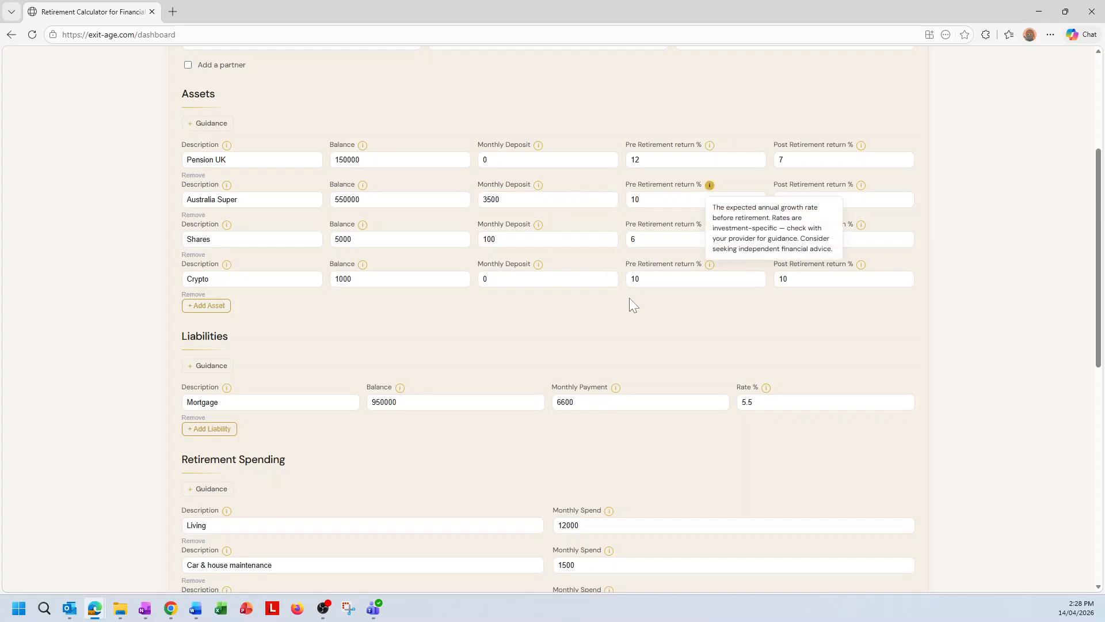
{"action": "scroll", "coordinate": [614, 331], "scroll_direction": "down", "scroll_amount": 7}
{"action": "scroll", "coordinate": [614, 328], "scroll_direction": "down", "scroll_amount": 1}
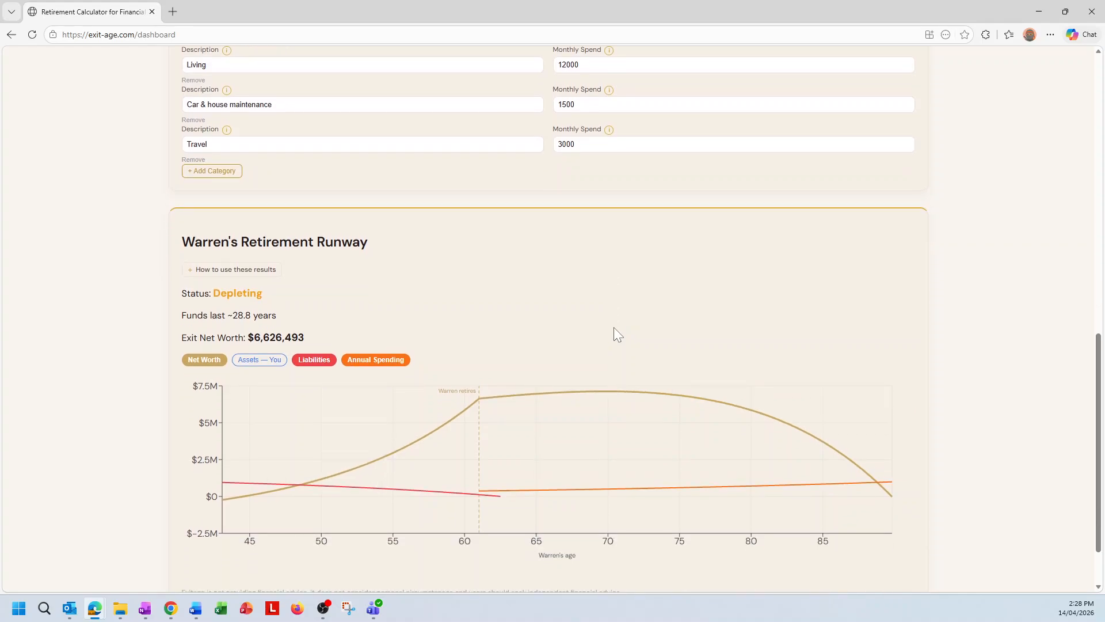
- Set the post-retirement return of Pension UK and Australia Super to 10% each and check the retirement runway
{"action": "scroll", "coordinate": [613, 331], "scroll_direction": "up", "scroll_amount": 9}
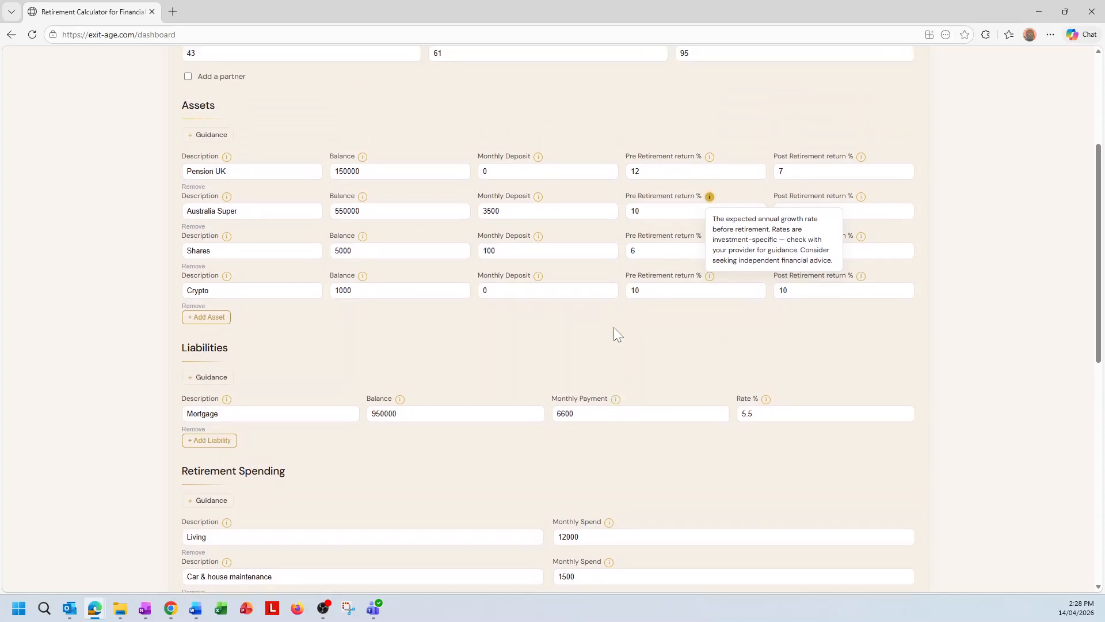
{"action": "left_click", "coordinate": [782, 218]}
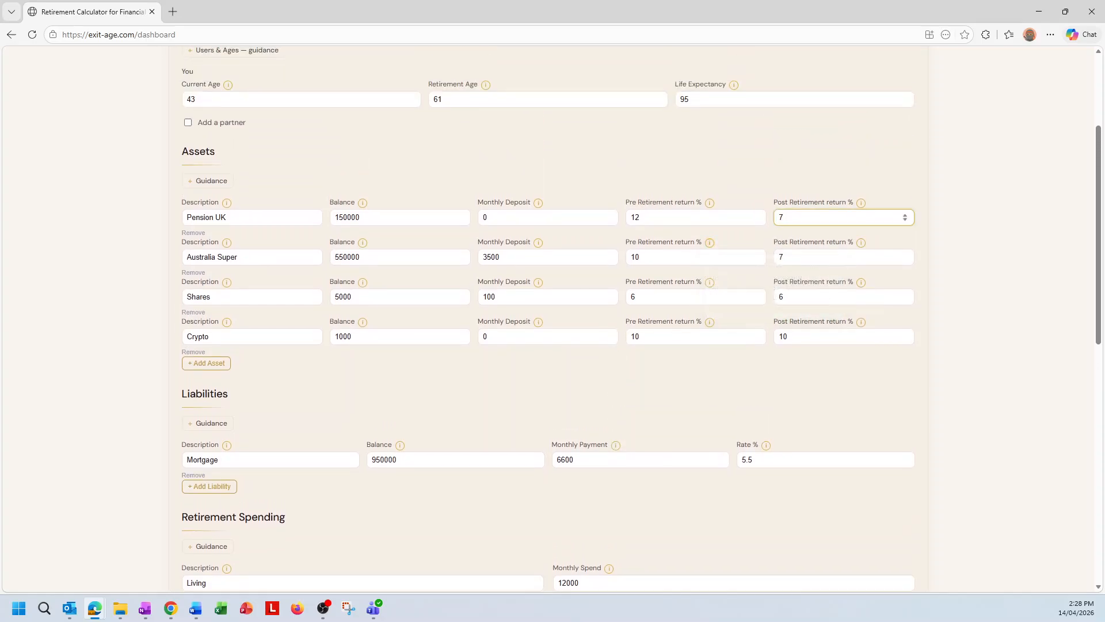
{"action": "key", "text": "ctrl+a"}
{"action": "type", "text": "10"}
{"action": "key", "text": "Tab"}
{"action": "left_click", "coordinate": [784, 257]}
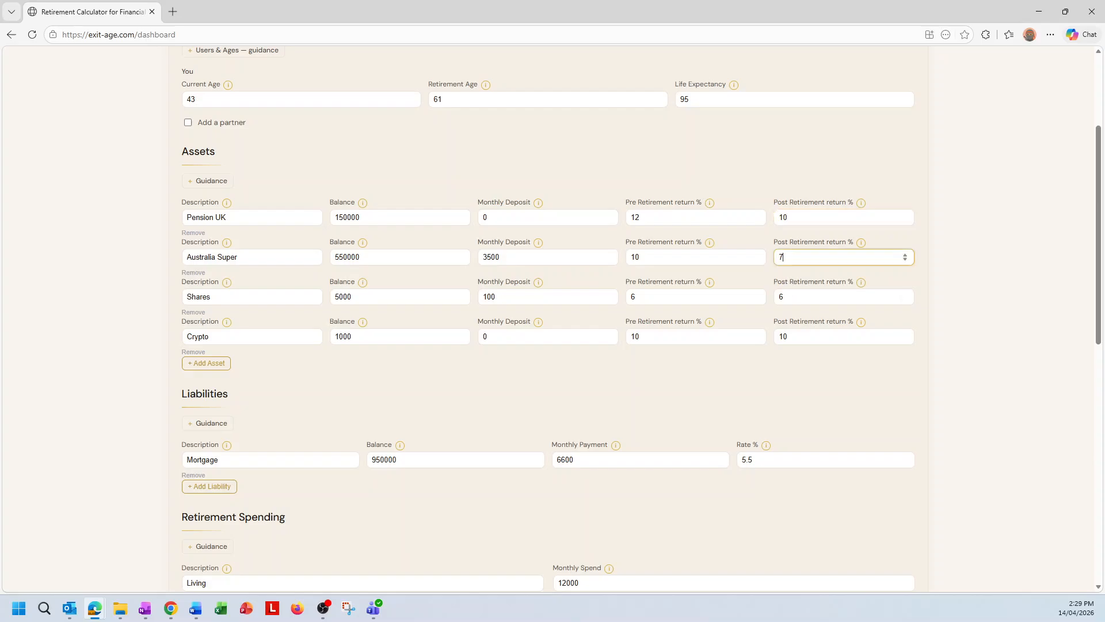
{"action": "key", "text": "ctrl+a"}
{"action": "type", "text": "10"}
{"action": "key", "text": "Tab"}
{"action": "left_click", "coordinate": [784, 297]}
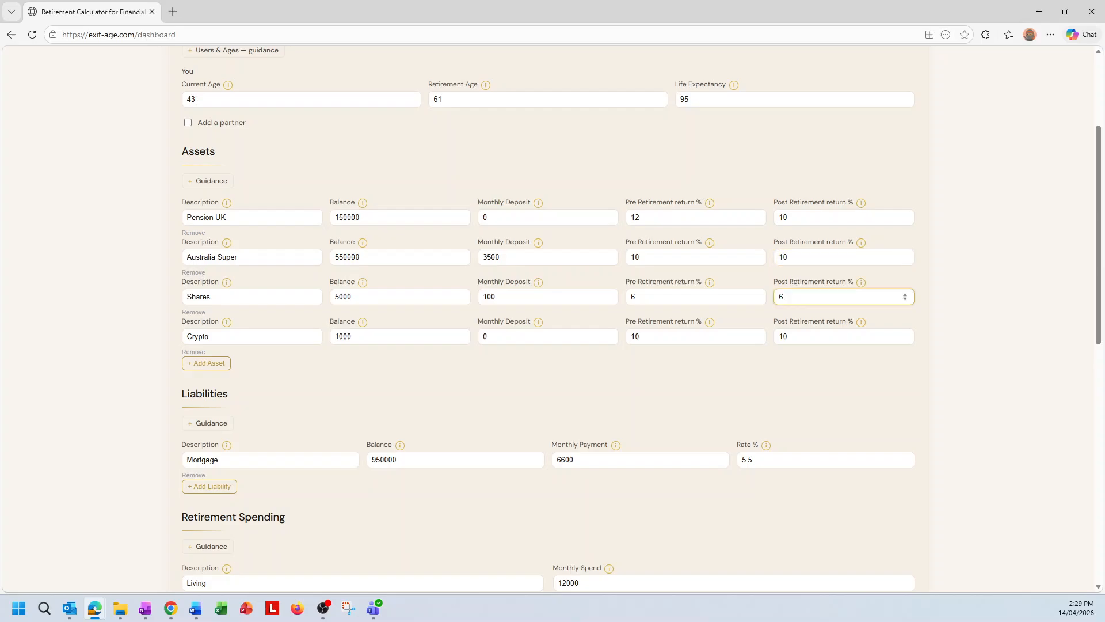
{"action": "scroll", "coordinate": [634, 319], "scroll_direction": "down", "scroll_amount": 10}
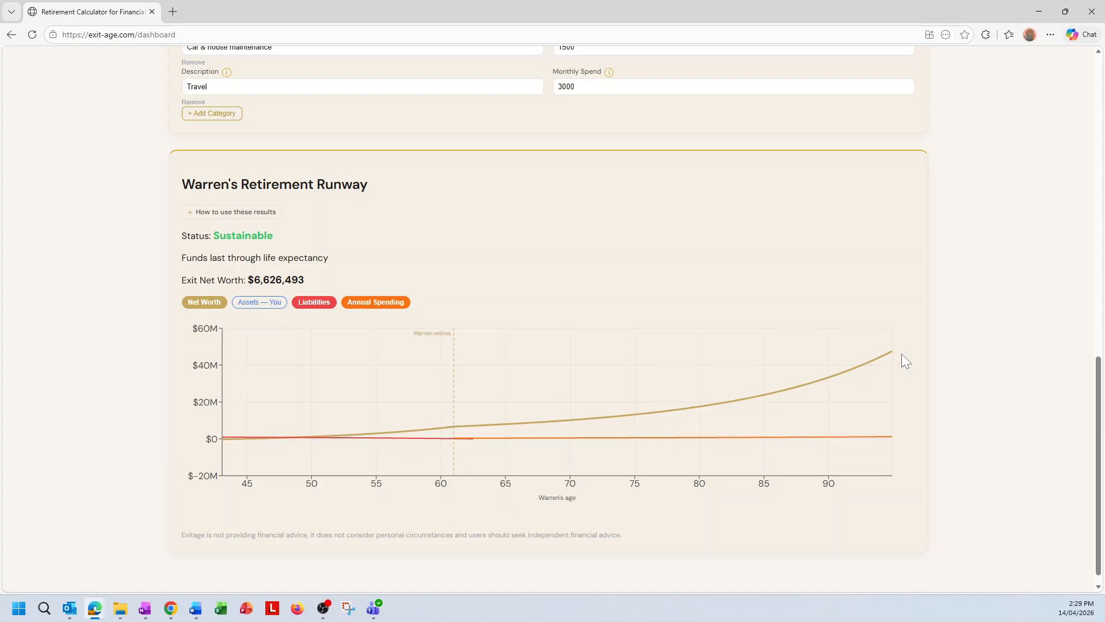
- Set the post-retirement return of Australia Super and Pension UK to 8% each and inspect the end of the net worth curve
{"action": "scroll", "coordinate": [902, 354], "scroll_direction": "up", "scroll_amount": 10}
{"action": "double_click", "coordinate": [784, 258]}
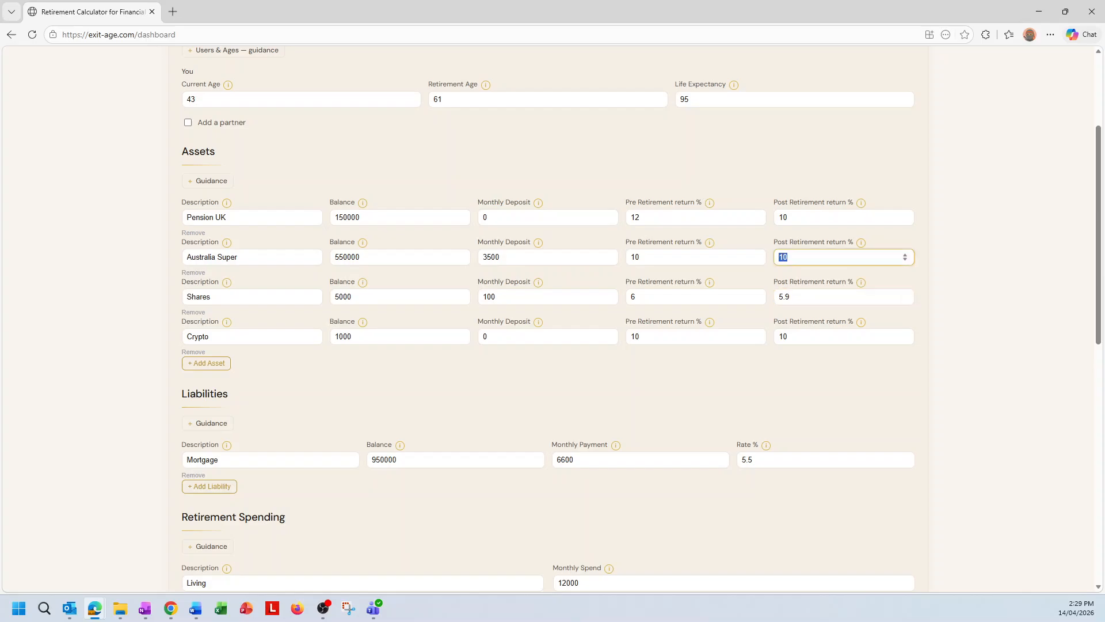
{"action": "type", "text": "8"}
{"action": "double_click", "coordinate": [777, 218]}
{"action": "type", "text": "8"}
{"action": "key", "text": "Tab"}
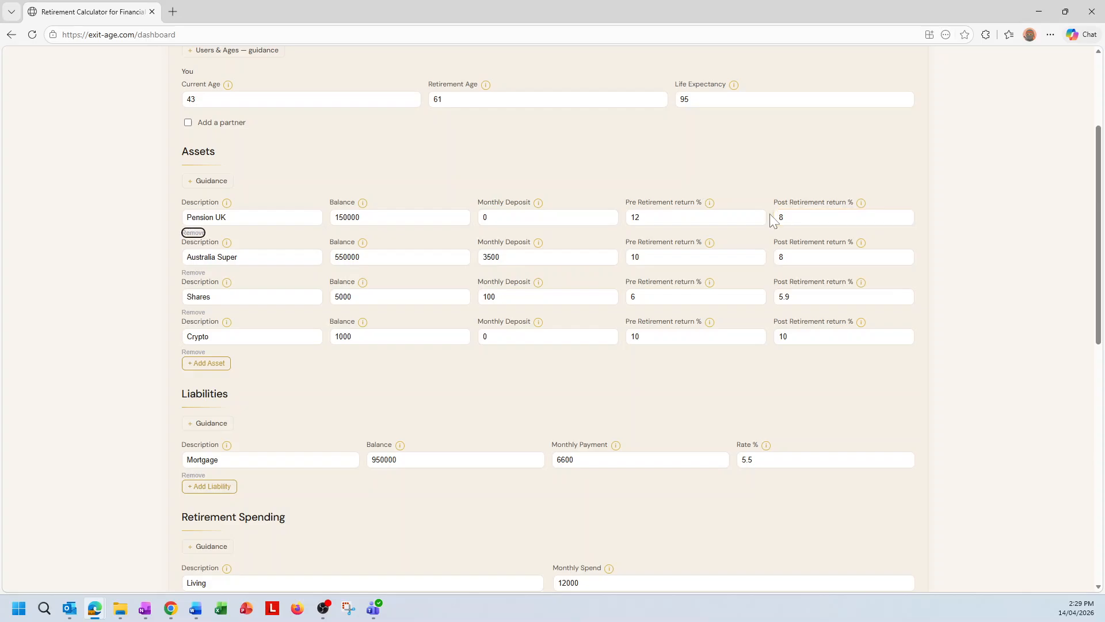
{"action": "left_click", "coordinate": [782, 258]}
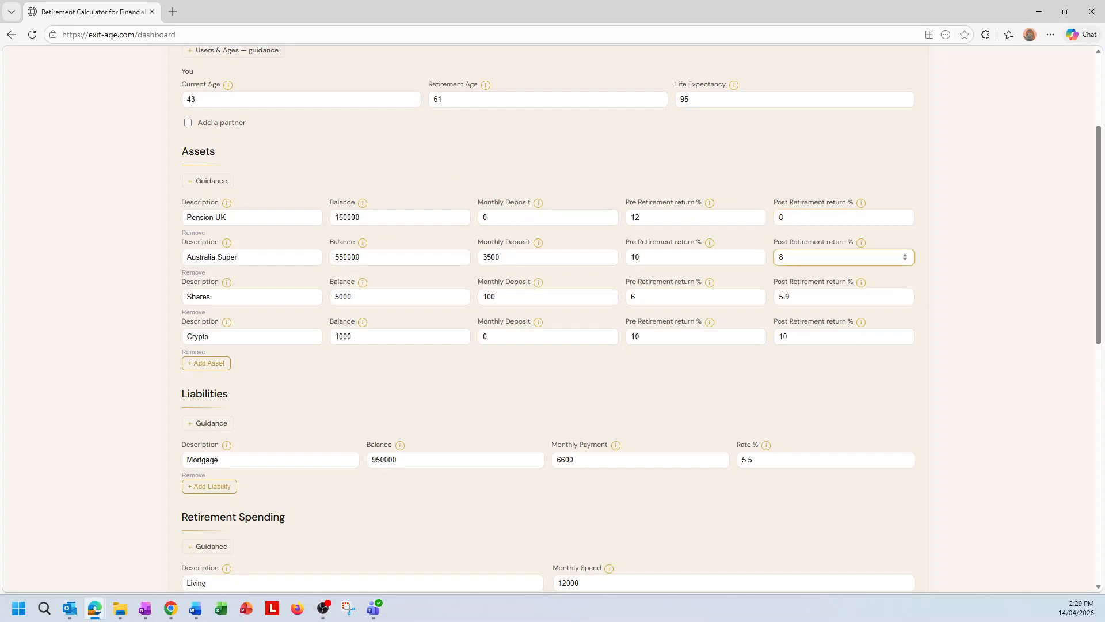
{"action": "scroll", "coordinate": [784, 257], "scroll_direction": "down", "scroll_amount": 5}
{"action": "scroll", "coordinate": [847, 257], "scroll_direction": "up", "scroll_amount": 3}
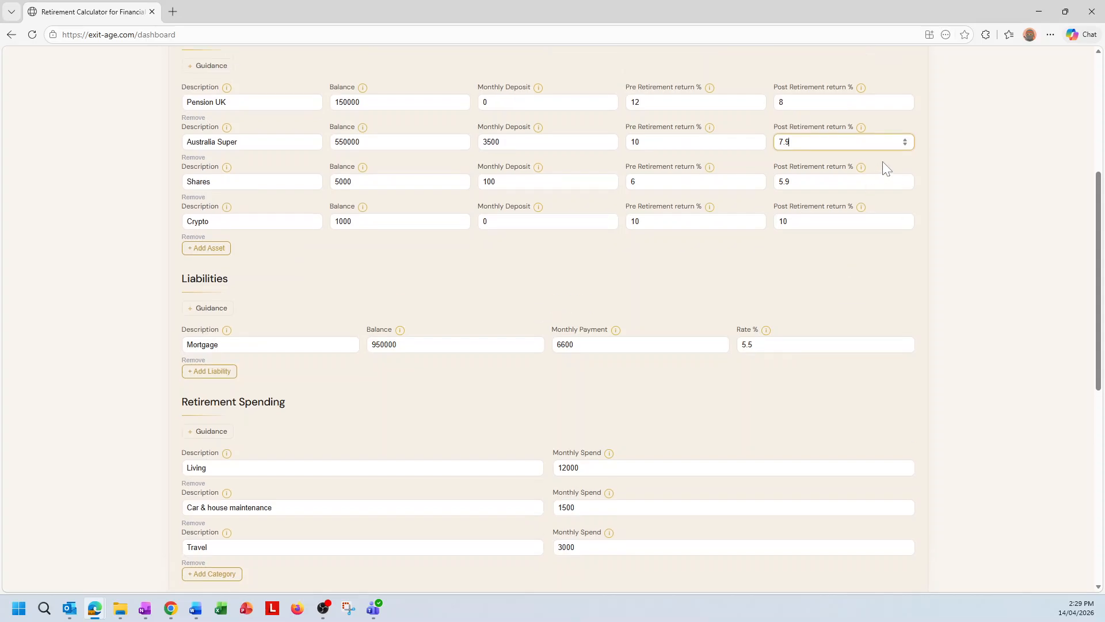
{"action": "left_click", "coordinate": [905, 141]}
{"action": "scroll", "coordinate": [914, 256], "scroll_direction": "down", "scroll_amount": 8}
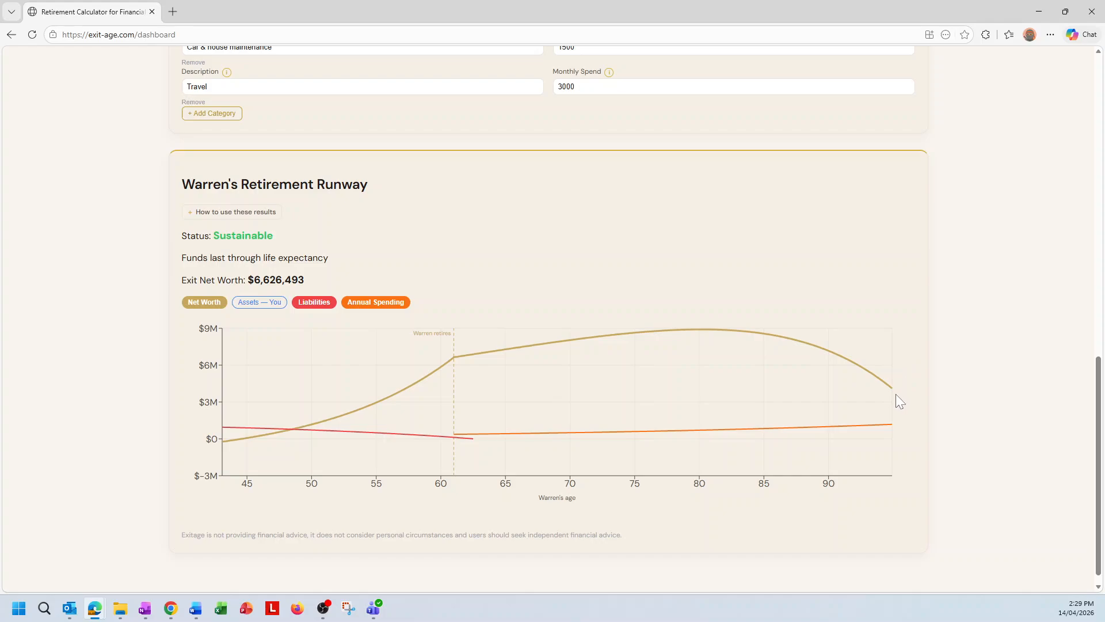
{"action": "mouse_move", "coordinate": [892, 395]}
- Lower the retirement age to 60 and check the runway status and chart
{"action": "scroll", "coordinate": [533, 278], "scroll_direction": "up", "scroll_amount": 1}
{"action": "scroll", "coordinate": [533, 278], "scroll_direction": "up", "scroll_amount": 15}
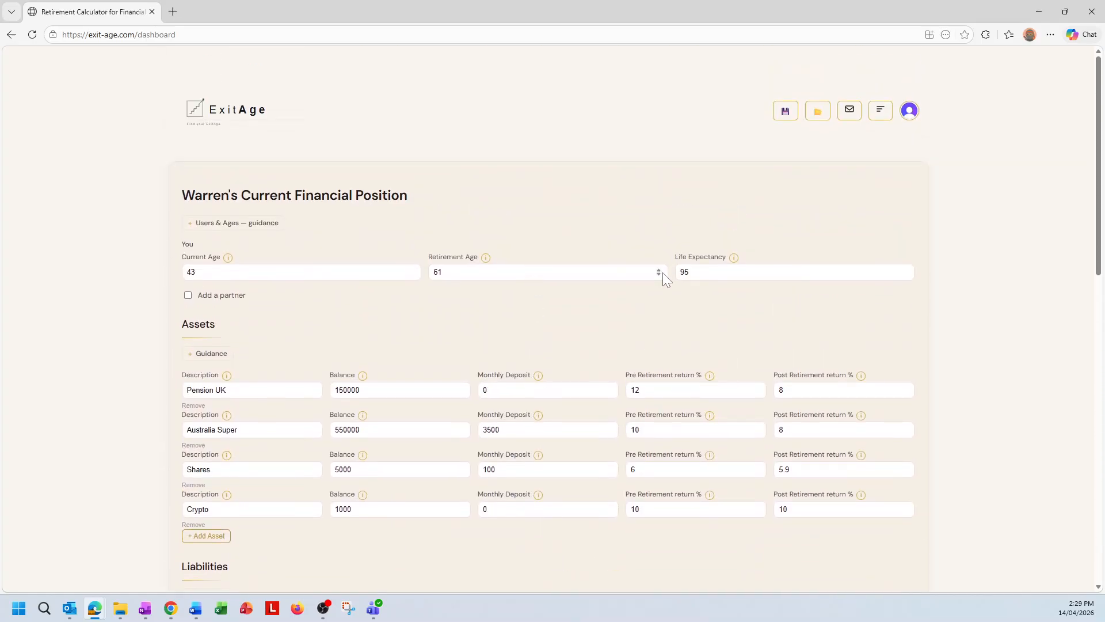
{"action": "left_click", "coordinate": [659, 275]}
{"action": "key", "text": "Tab"}
{"action": "left_click", "coordinate": [962, 340]}
{"action": "scroll", "coordinate": [962, 341], "scroll_direction": "down", "scroll_amount": 12}
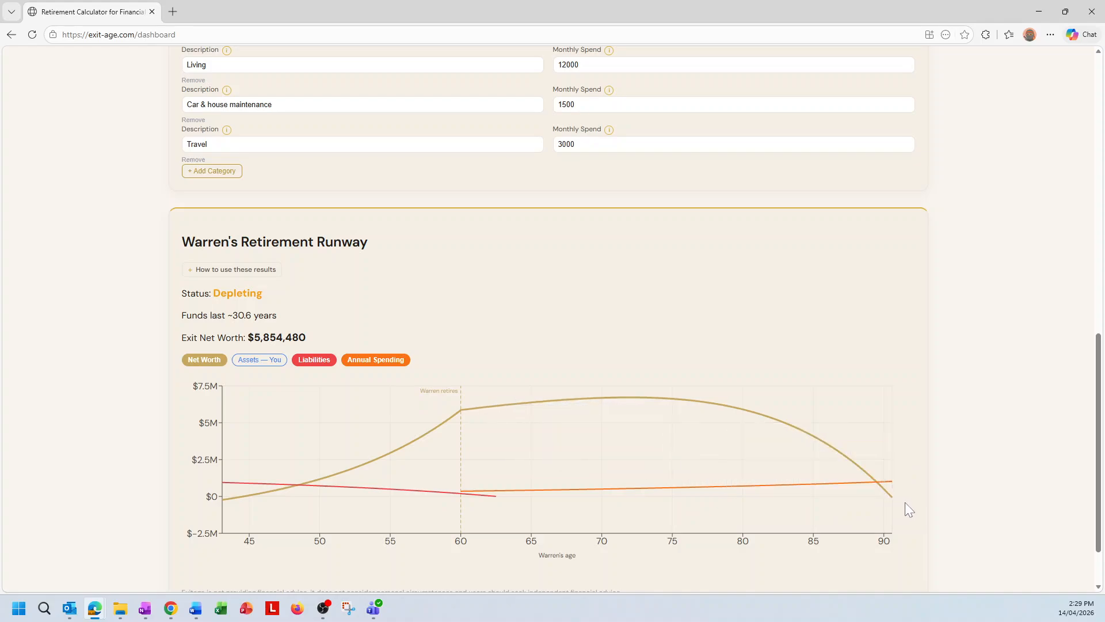
- Set the Australia Super asset's monthly deposit to 3000
{"action": "scroll", "coordinate": [905, 502], "scroll_direction": "up", "scroll_amount": 4}
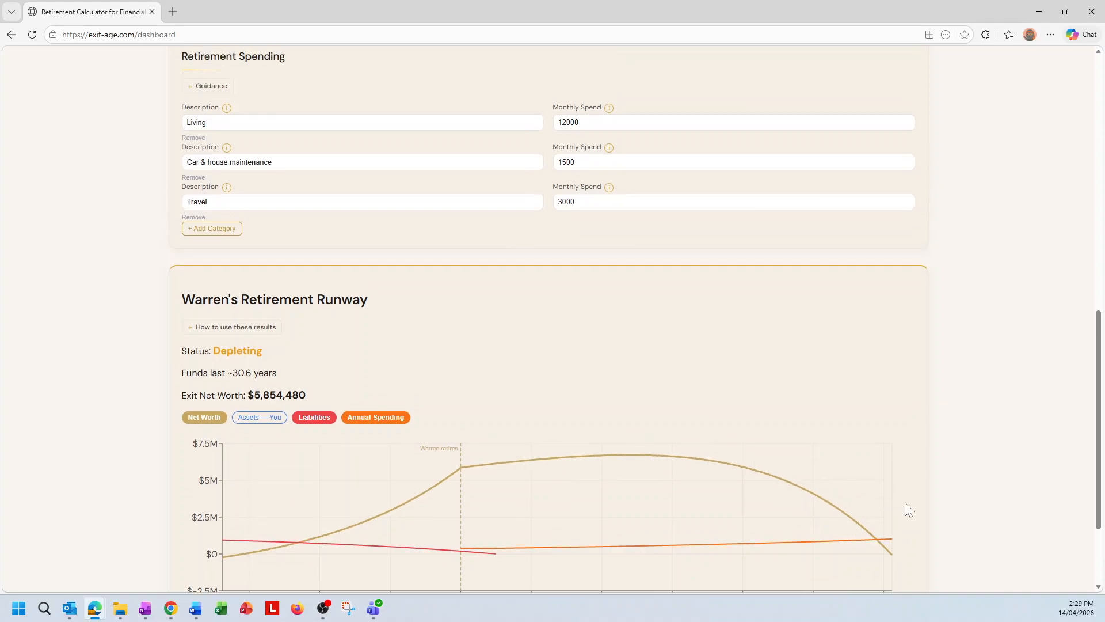
{"action": "scroll", "coordinate": [905, 503], "scroll_direction": "up", "scroll_amount": 6}
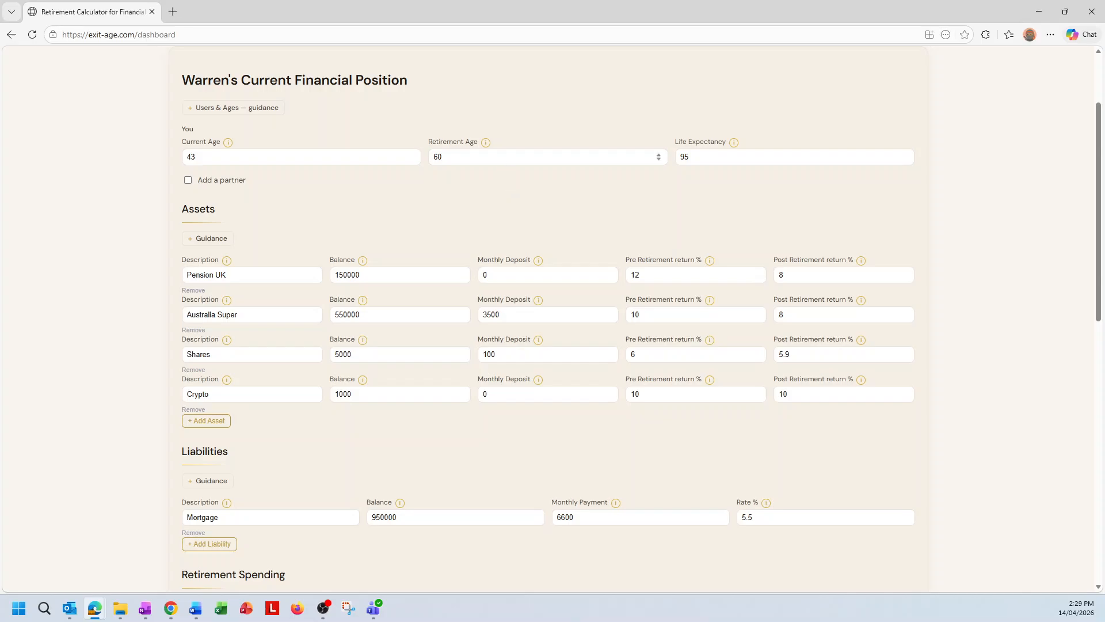
{"action": "left_click", "coordinate": [460, 156]}
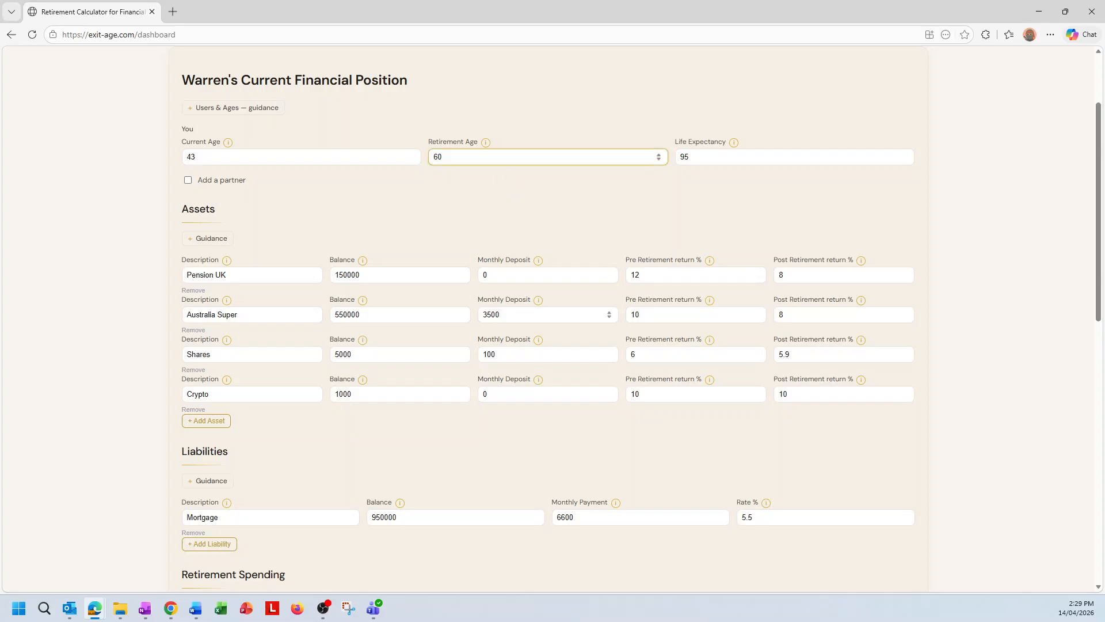
{"action": "left_click", "coordinate": [488, 314]}
{"action": "type", "text": "0"}
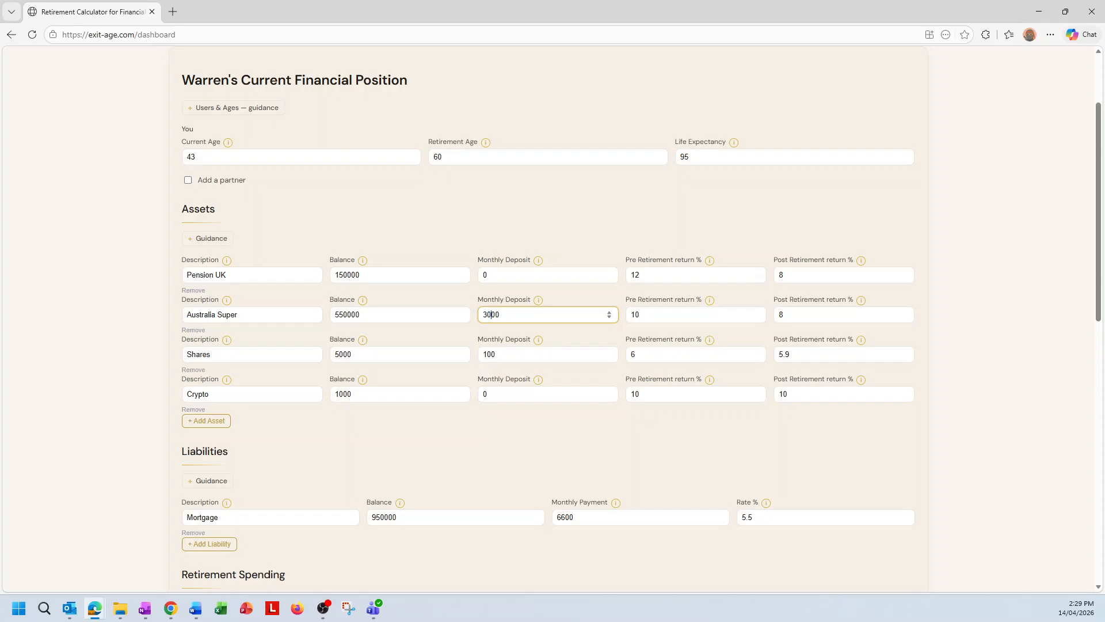
{"action": "key", "text": "Tab"}
{"action": "key", "text": "Tab"}
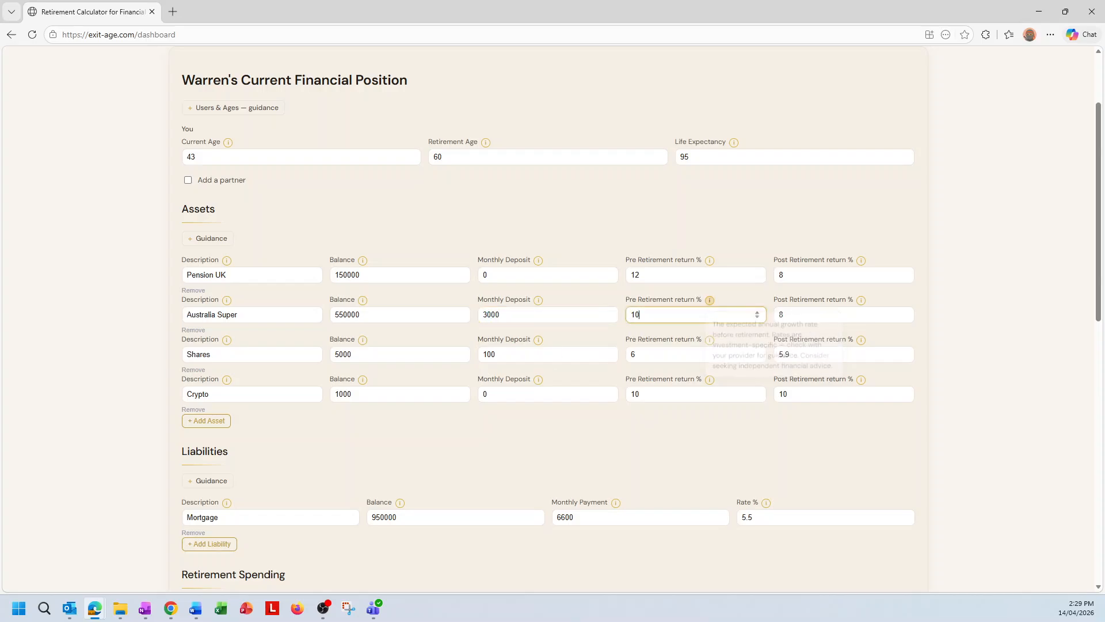
{"action": "left_click", "coordinate": [787, 457]}
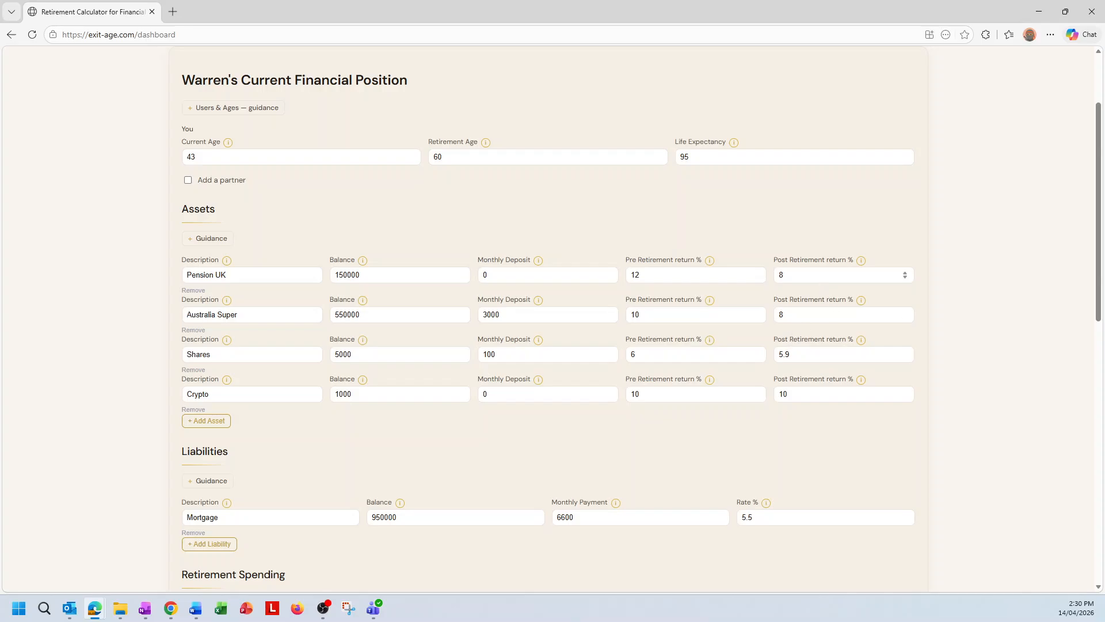
- Restore the Shares asset's post-retirement return to 6% and check how long the retirement funds last
{"action": "left_click", "coordinate": [829, 315]}
{"action": "left_click", "coordinate": [829, 275]}
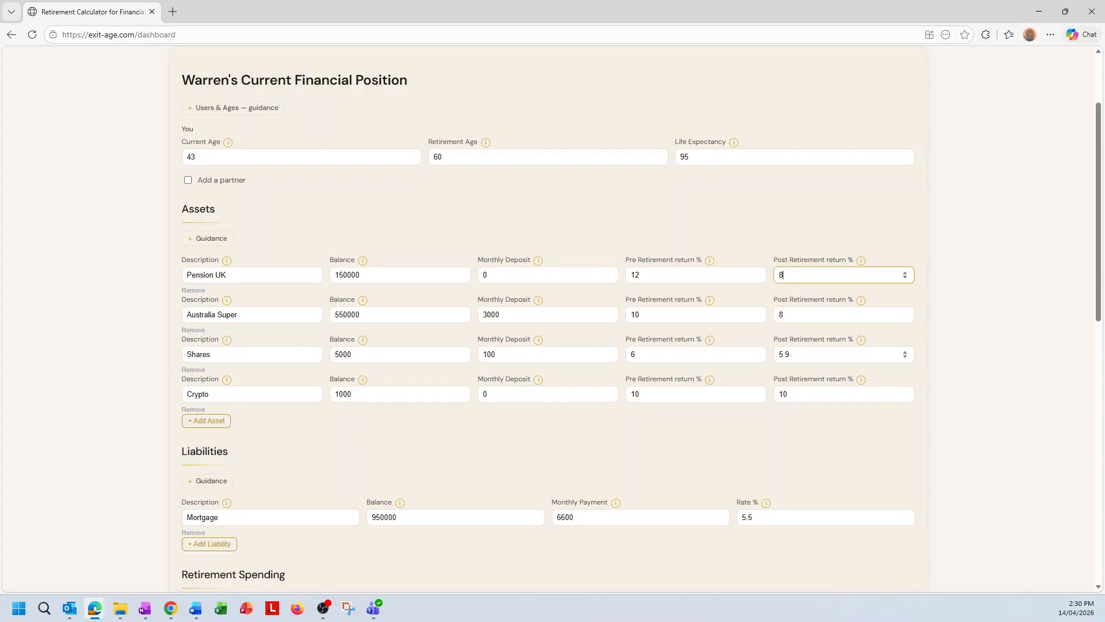
{"action": "left_click", "coordinate": [906, 353]}
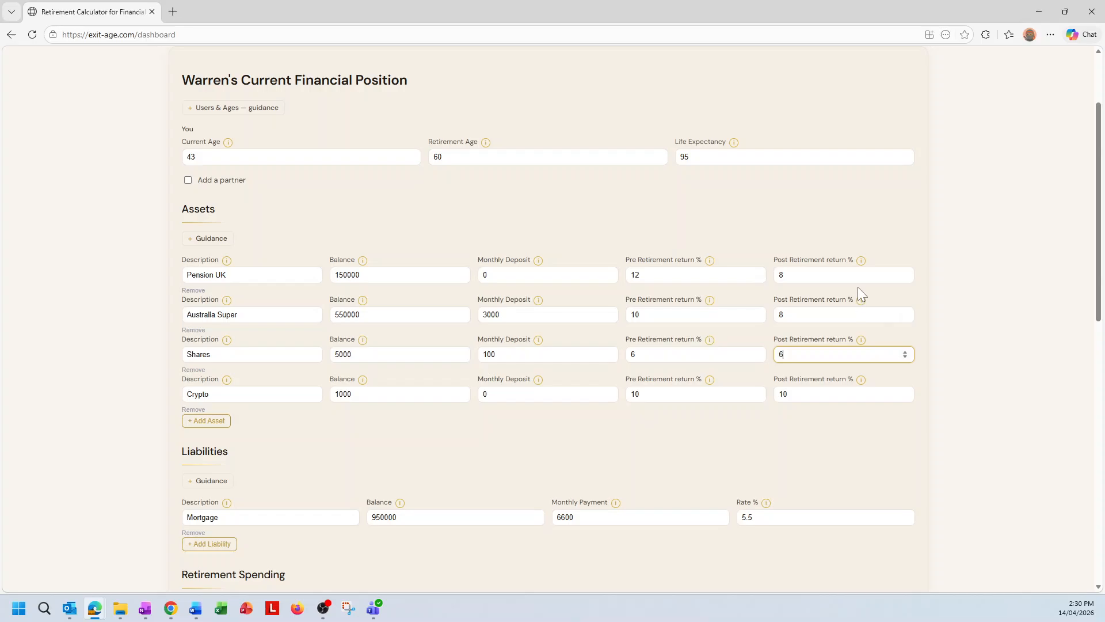
{"action": "left_click", "coordinate": [858, 314]}
{"action": "scroll", "coordinate": [883, 398], "scroll_direction": "down", "scroll_amount": 9}
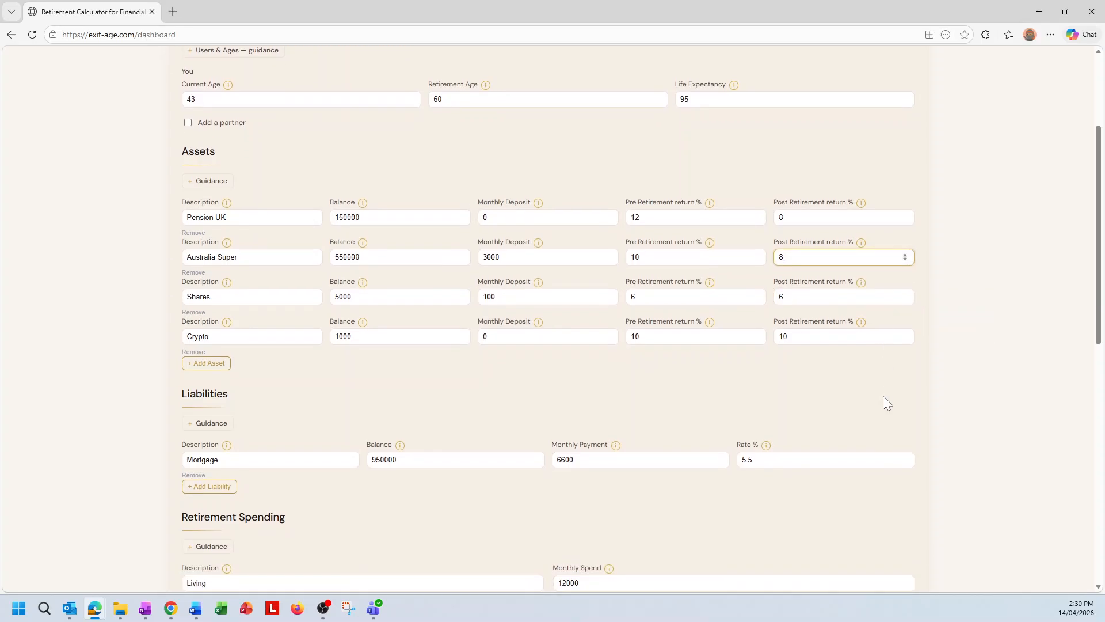
{"action": "scroll", "coordinate": [883, 397], "scroll_direction": "down", "scroll_amount": 2}
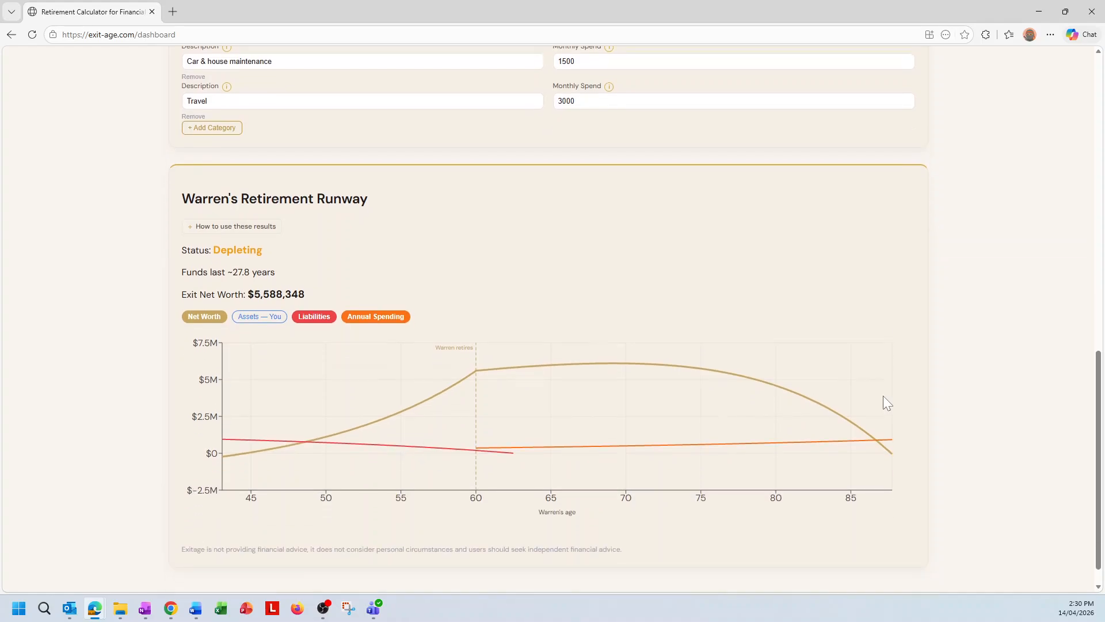
- Set the Living category's monthly spend to 11000 and check the runway status
{"action": "scroll", "coordinate": [642, 254], "scroll_direction": "up", "scroll_amount": 4}
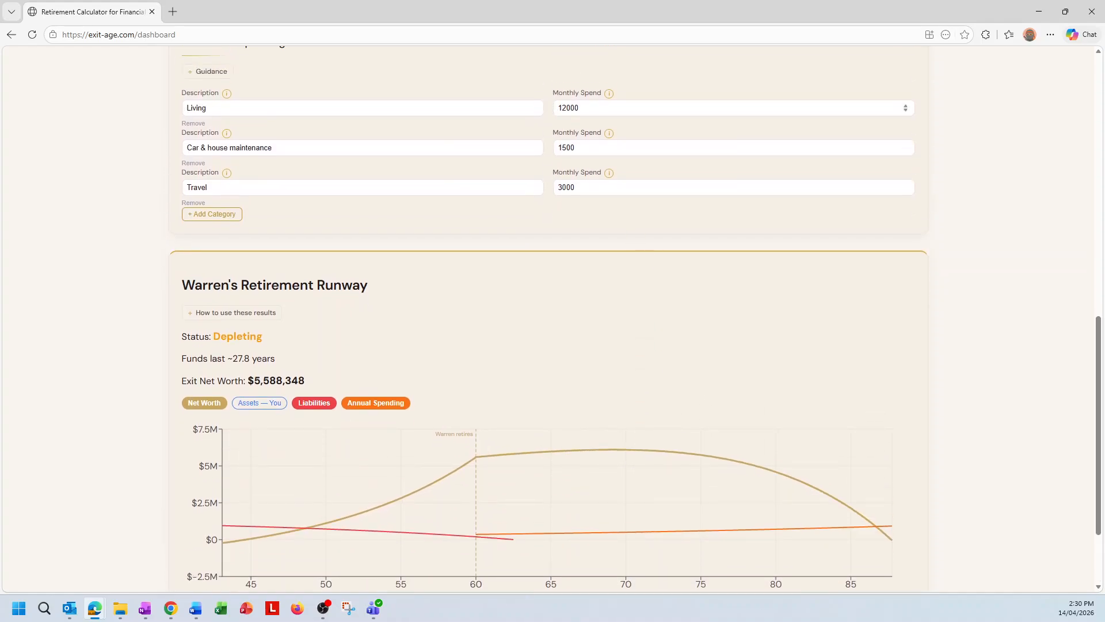
{"action": "left_click", "coordinate": [564, 107]}
{"action": "type", "text": "1"}
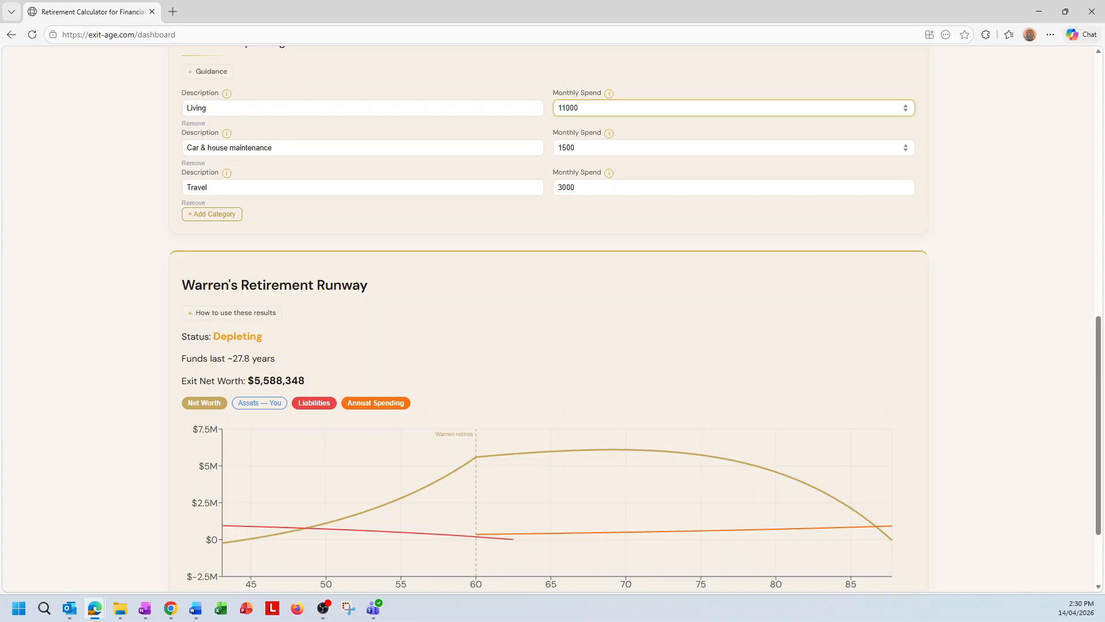
{"action": "left_click", "coordinate": [565, 148]}
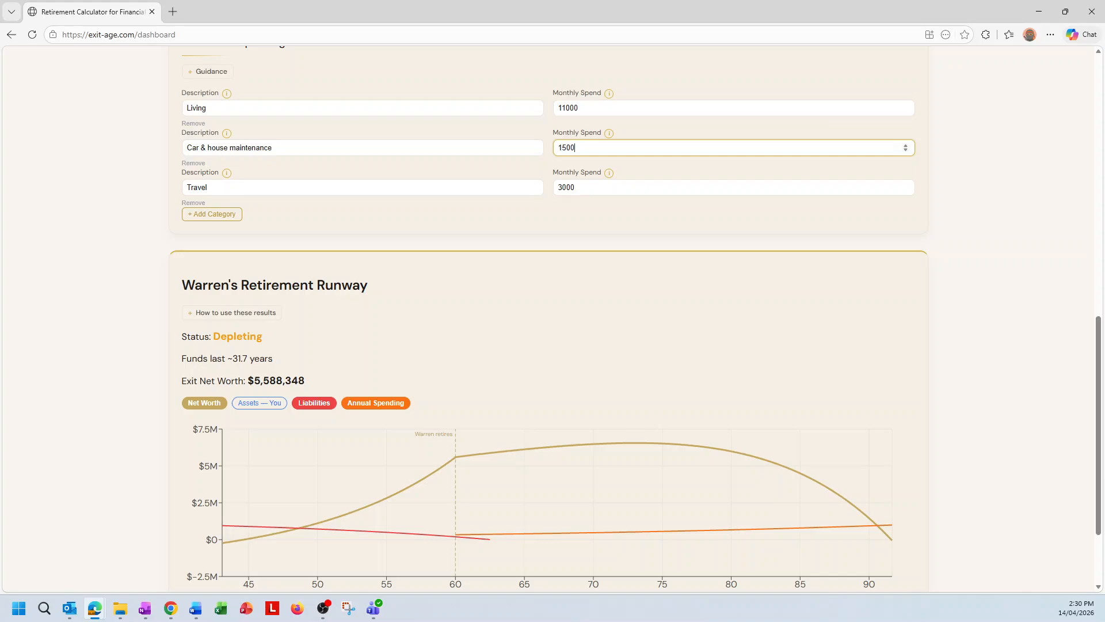
- Reduce the Living category's monthly spend to 10000 and inspect the end of the net worth curve
{"action": "left_click", "coordinate": [563, 107]}
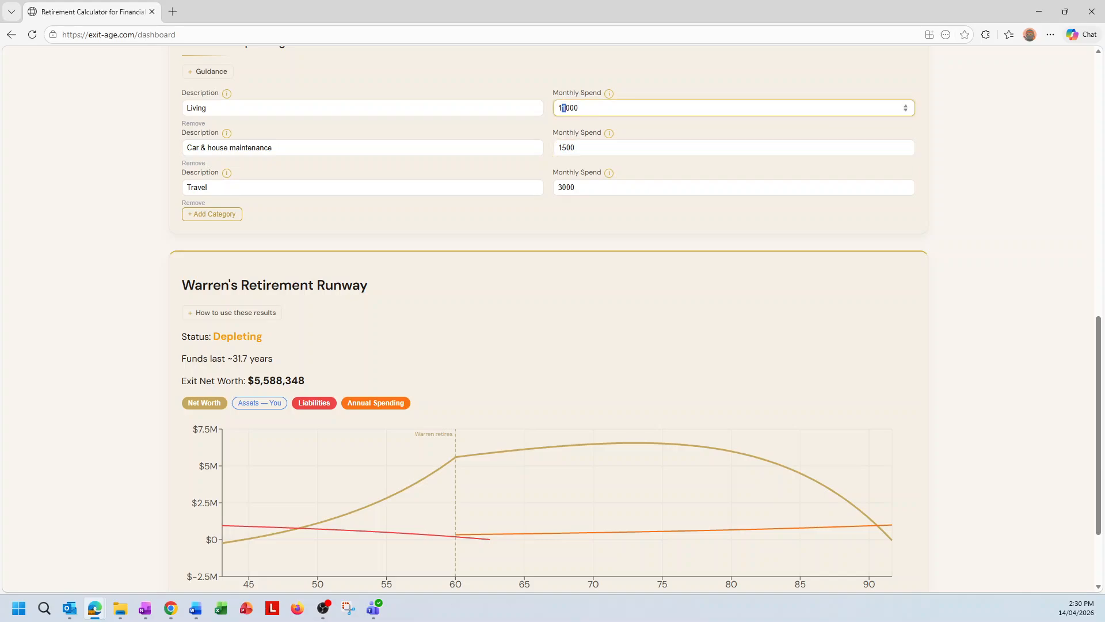
{"action": "type", "text": "0"}
{"action": "key", "text": "Tab"}
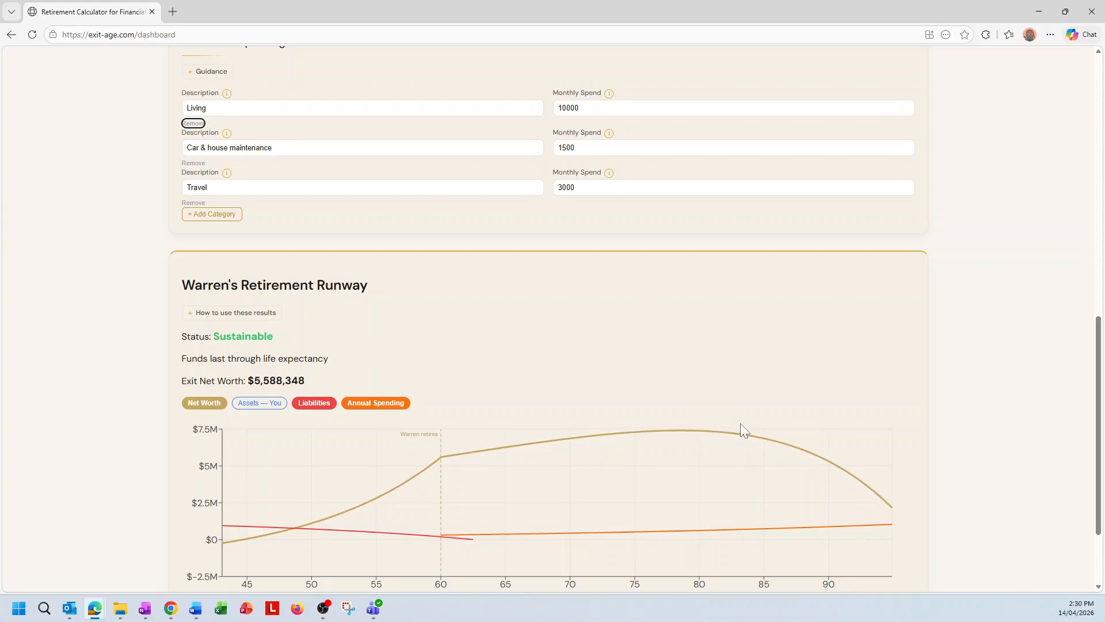
{"action": "mouse_move", "coordinate": [890, 502]}
- Review the ages, asset deposits, return rates and retirement spending entered in the calculator against the runway status
{"action": "scroll", "coordinate": [879, 406], "scroll_direction": "up", "scroll_amount": 3}
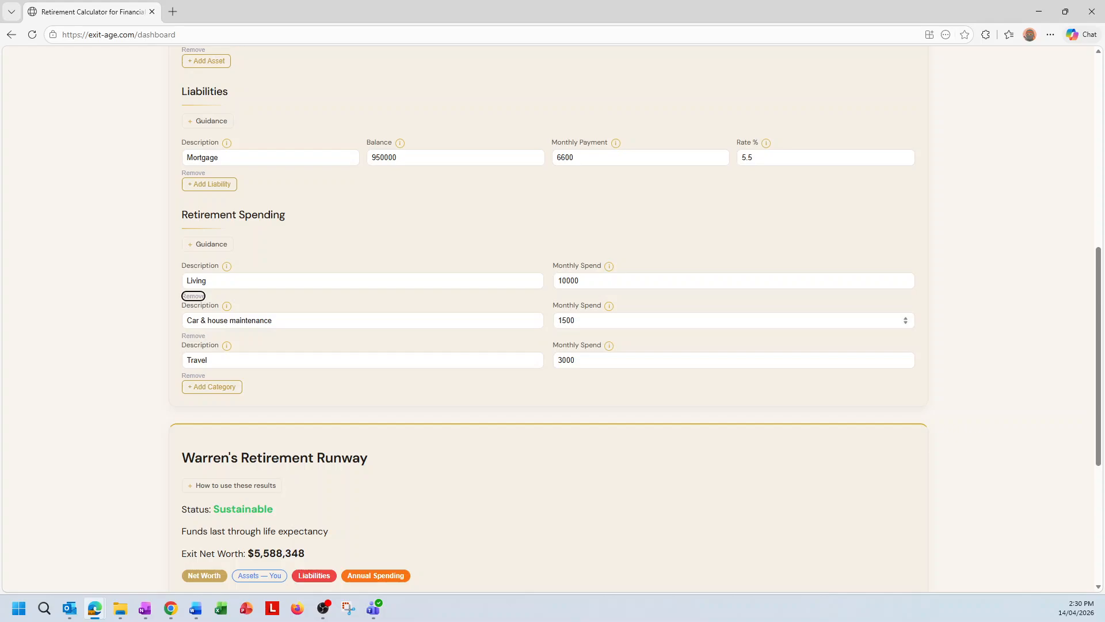
{"action": "scroll", "coordinate": [878, 406], "scroll_direction": "up", "scroll_amount": 5}
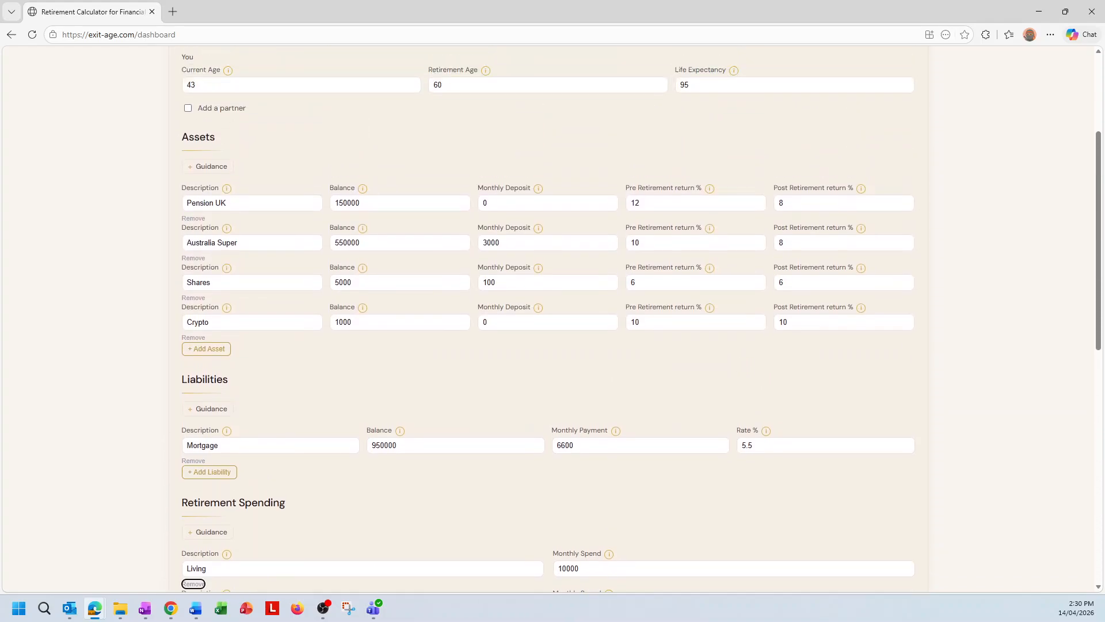
{"action": "scroll", "coordinate": [922, 279], "scroll_direction": "up", "scroll_amount": 1}
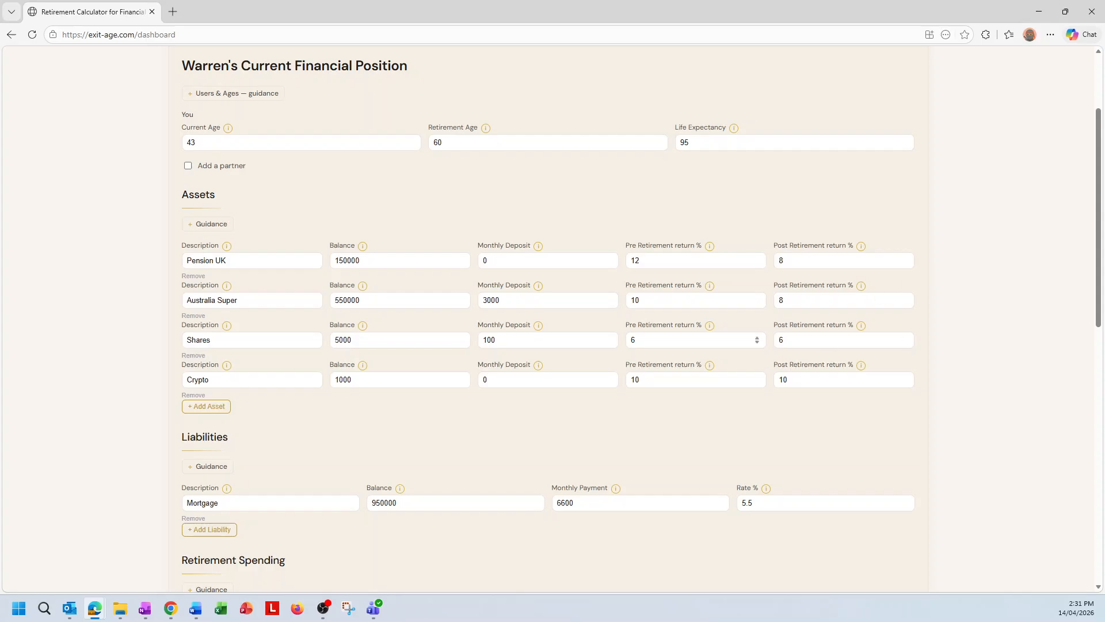
{"action": "left_click", "coordinate": [489, 299]}
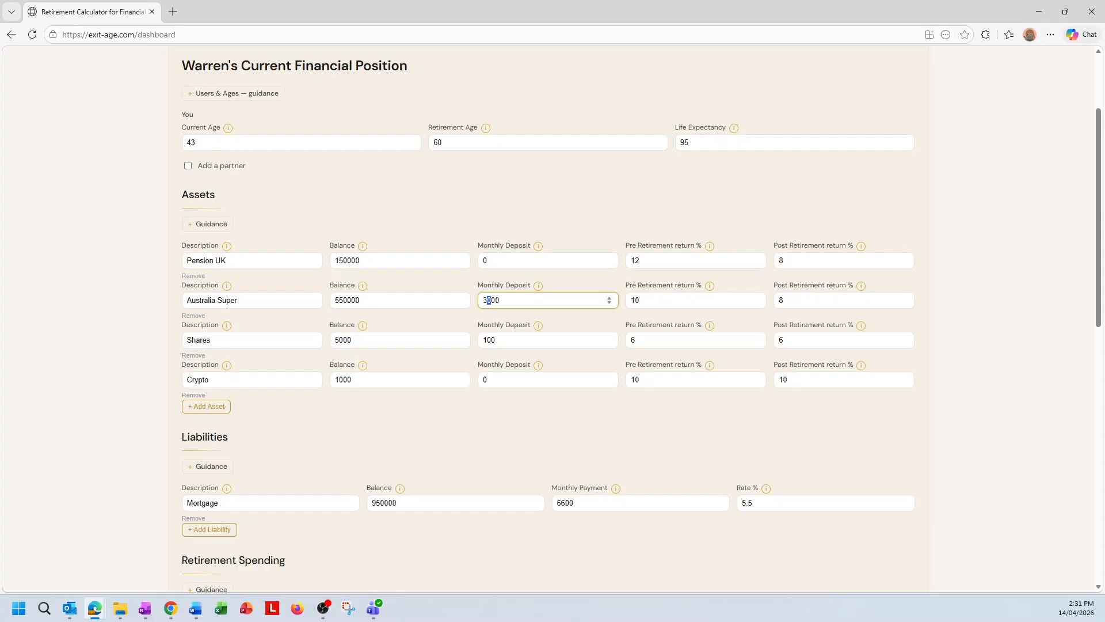
{"action": "left_click", "coordinate": [195, 142]}
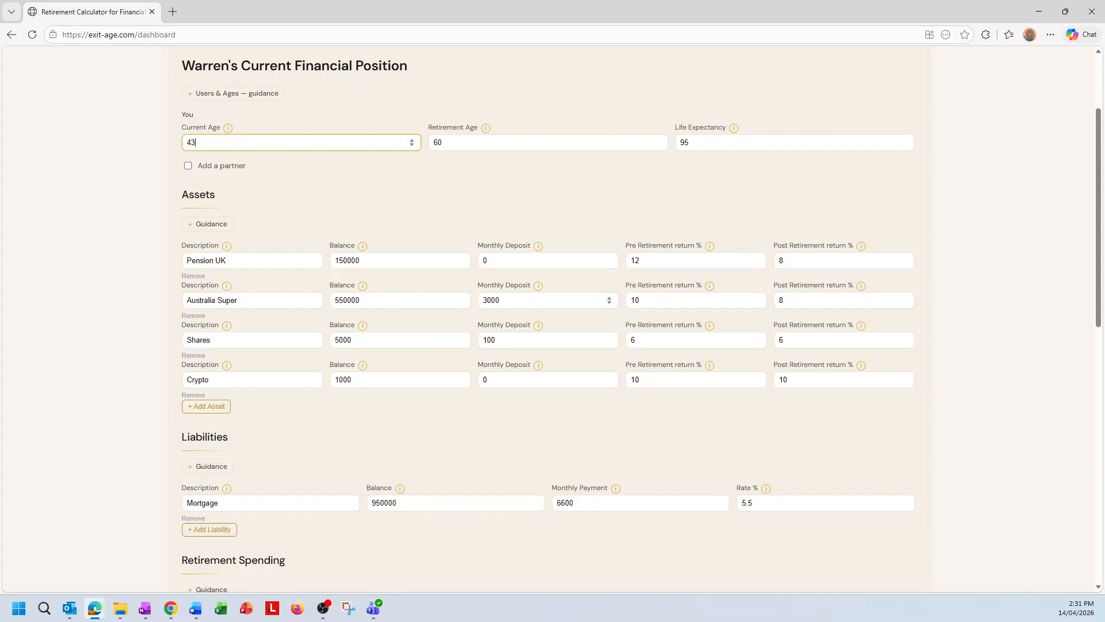
{"action": "left_click", "coordinate": [548, 419]}
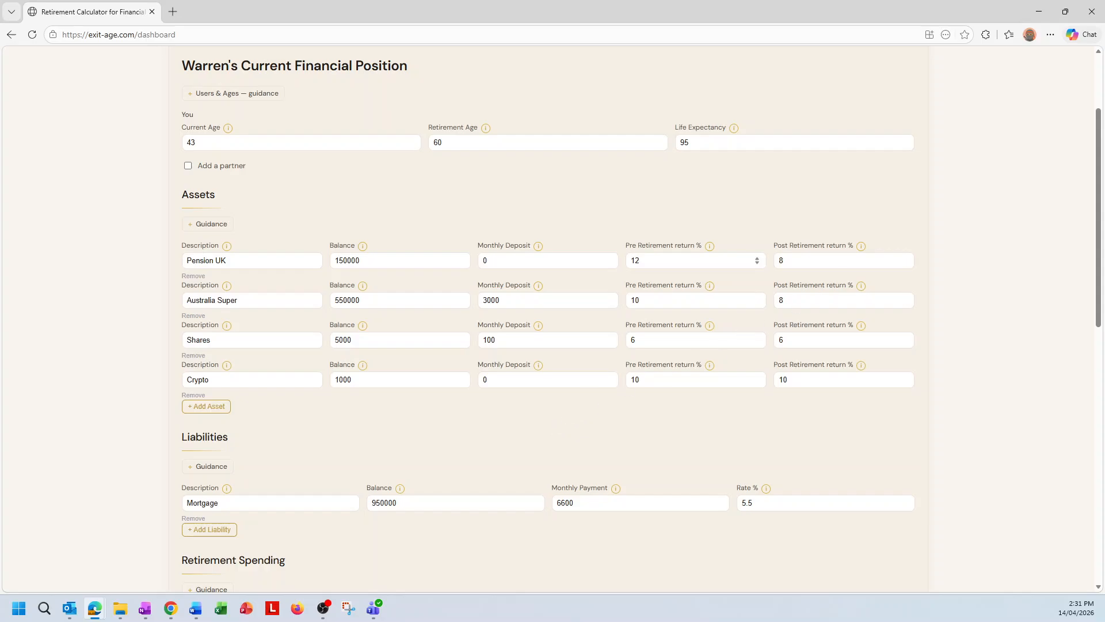
{"action": "left_click", "coordinate": [682, 261]}
{"action": "left_click", "coordinate": [568, 141]}
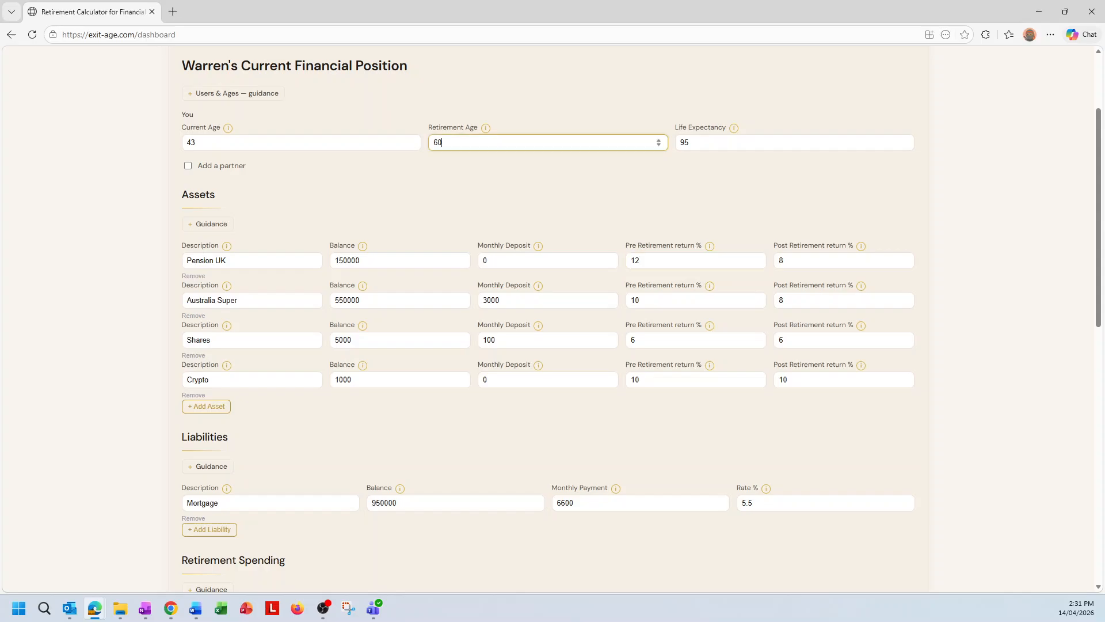
{"action": "scroll", "coordinate": [917, 275], "scroll_direction": "down", "scroll_amount": 7}
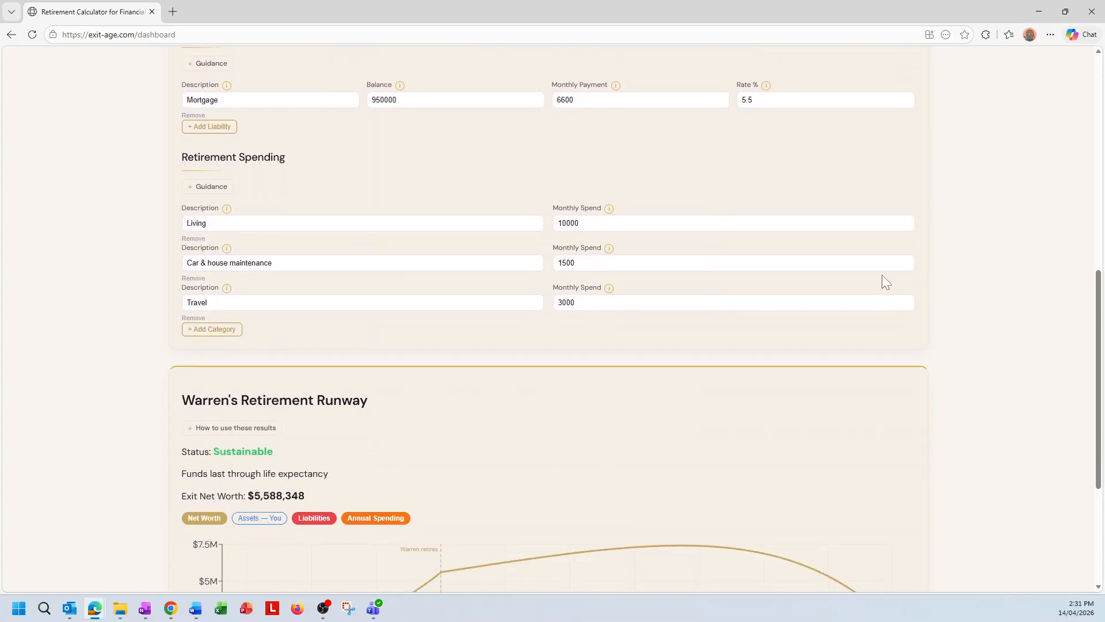
- Set the Living category's monthly spend to 12000 and check the runway status
{"action": "left_click_drag", "start_coordinate": [562, 223], "coordinate": [566, 223]}
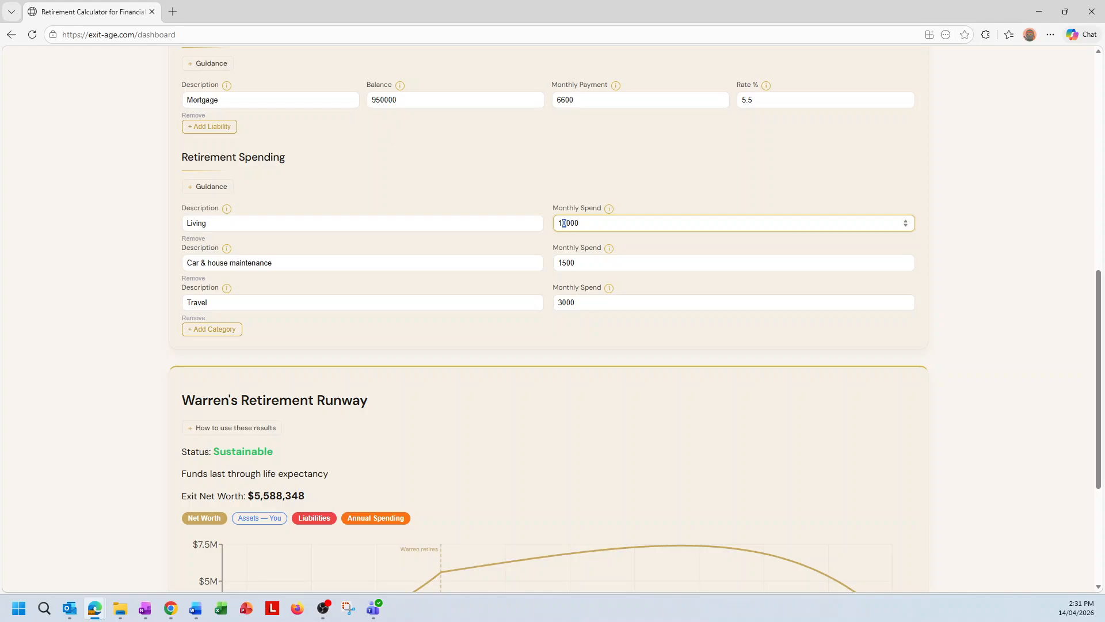
{"action": "scroll", "coordinate": [582, 290], "scroll_direction": "down", "scroll_amount": 3}
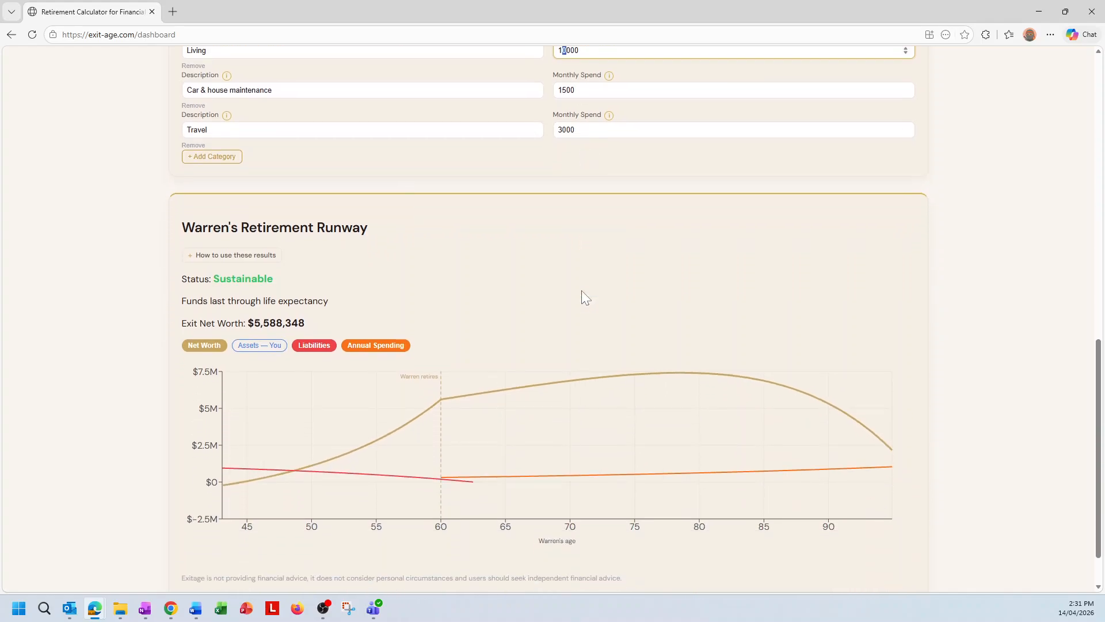
{"action": "type", "text": "2"}
{"action": "key", "text": "Tab"}
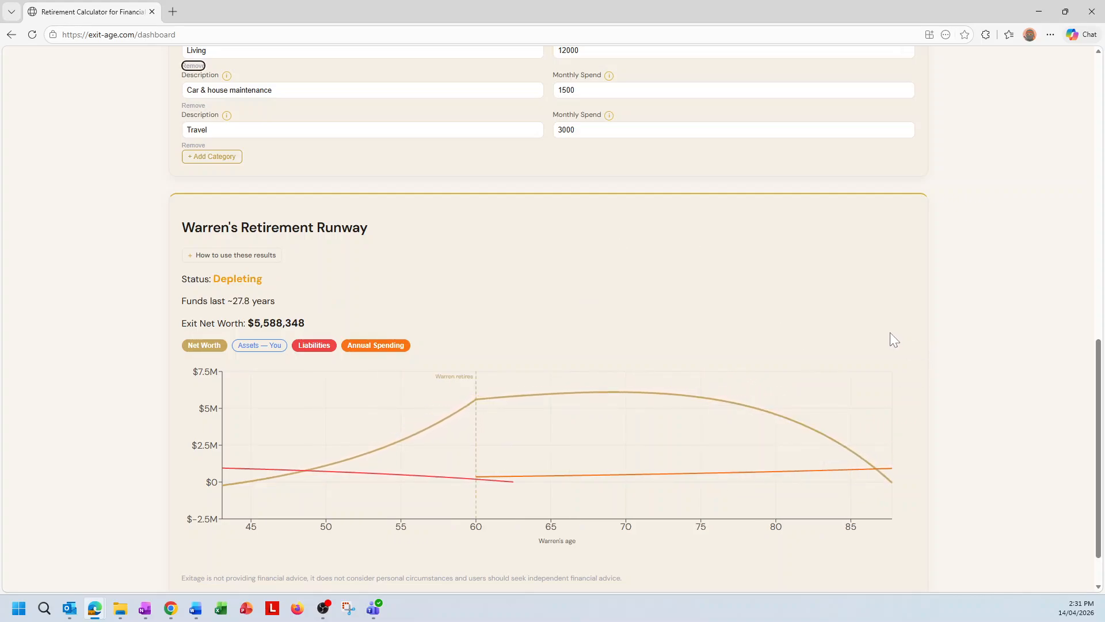
- Raise the retirement age to 61 and inspect the end of the net worth curve
{"action": "scroll", "coordinate": [894, 335], "scroll_direction": "up", "scroll_amount": 10}
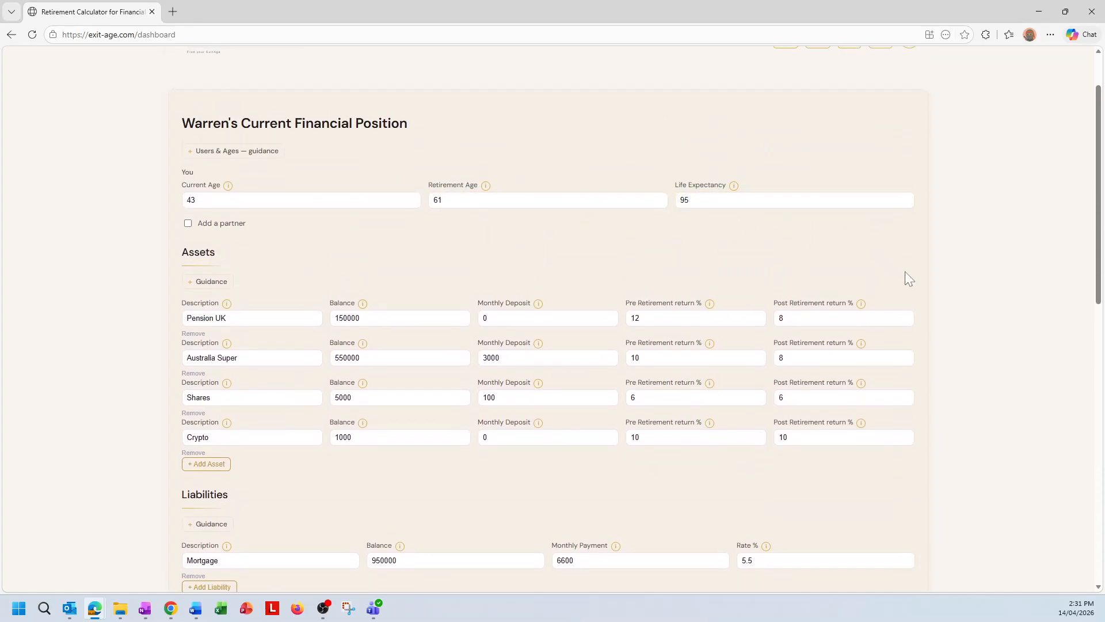
{"action": "scroll", "coordinate": [905, 275], "scroll_direction": "down", "scroll_amount": 5}
{"action": "scroll", "coordinate": [905, 272], "scroll_direction": "down", "scroll_amount": 6}
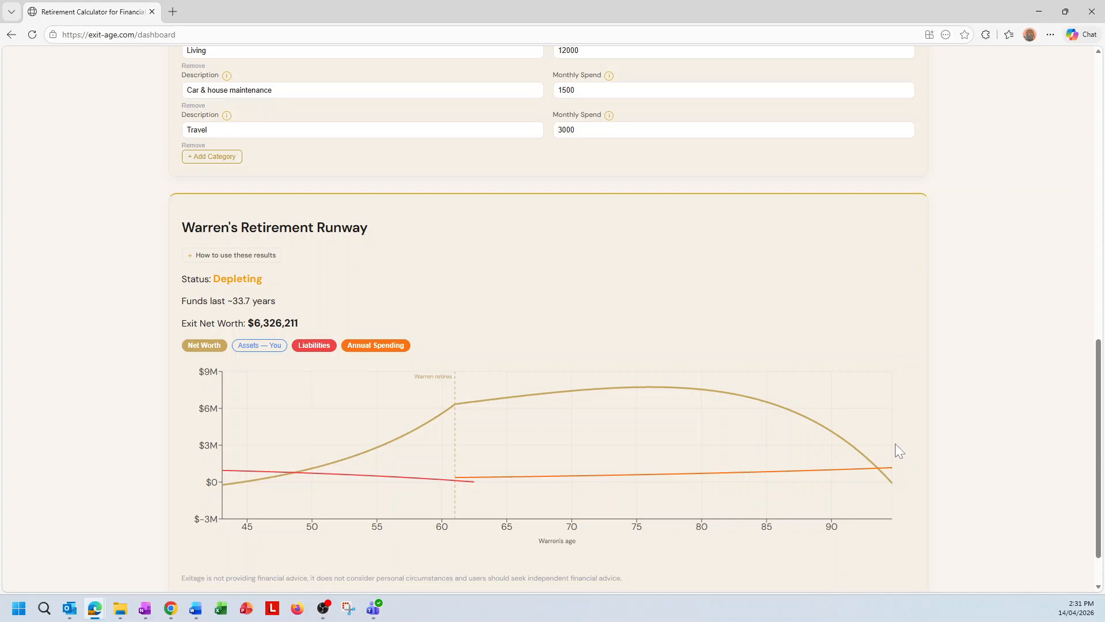
{"action": "mouse_move", "coordinate": [893, 479]}
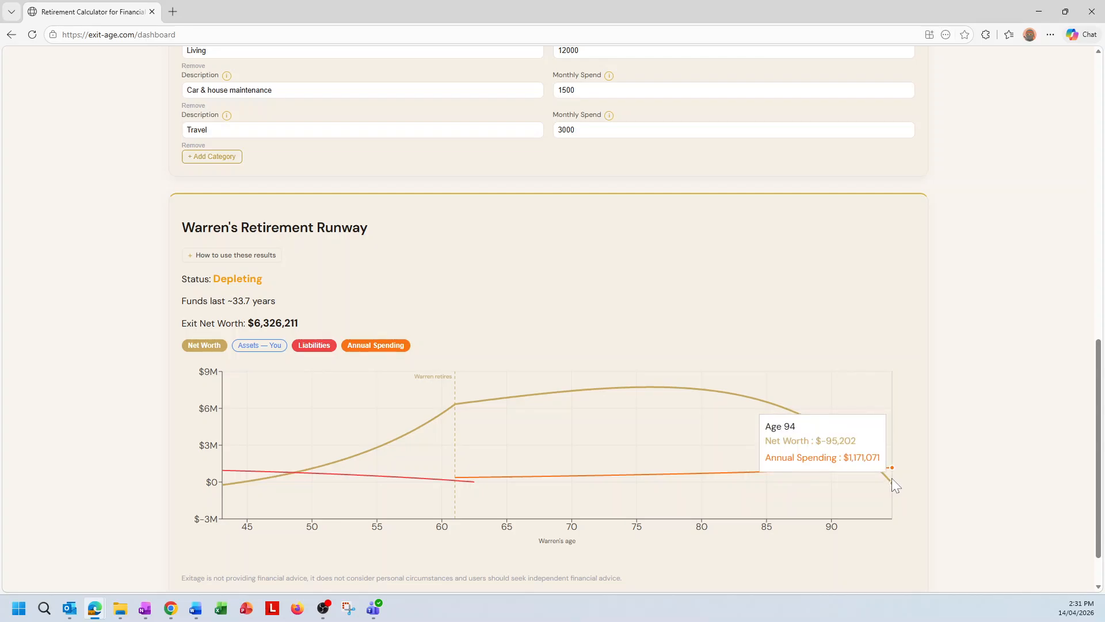
- Set the retirement age to 62 and inspect the net worth curve at its end and at the retirement marker
{"action": "scroll", "coordinate": [901, 346], "scroll_direction": "up", "scroll_amount": 12}
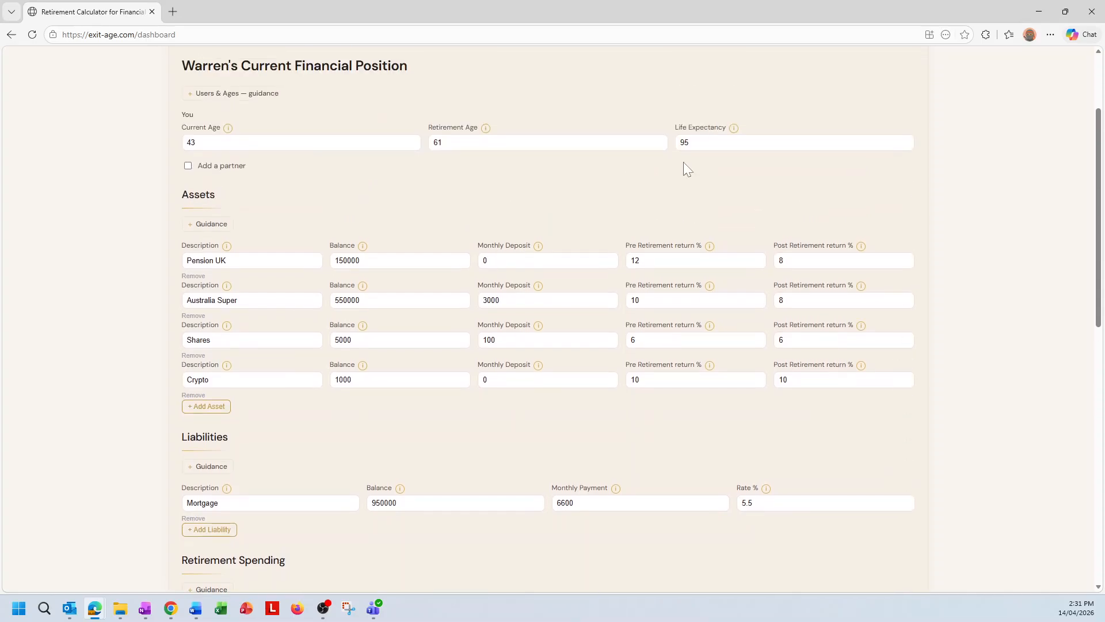
{"action": "left_click", "coordinate": [659, 141]}
{"action": "key", "text": "Tab"}
{"action": "scroll", "coordinate": [885, 236], "scroll_direction": "down", "scroll_amount": 12}
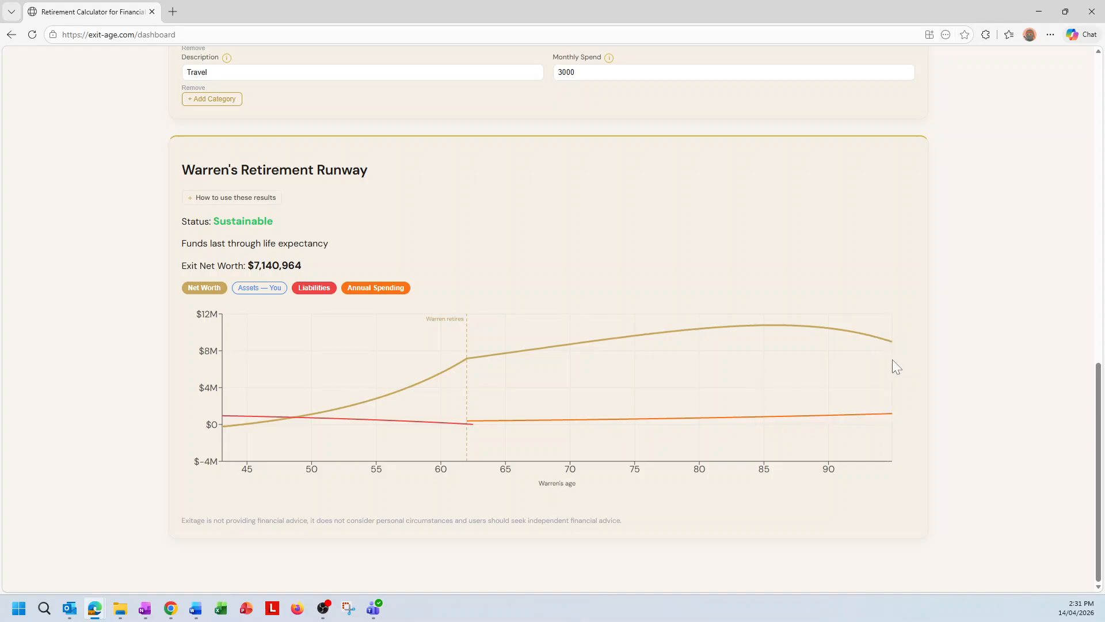
{"action": "mouse_move", "coordinate": [894, 366]}
{"action": "mouse_move", "coordinate": [465, 316]}
- Leave the calculator dashboard and open the ExitAge home page
{"action": "scroll", "coordinate": [153, 360], "scroll_direction": "up", "scroll_amount": 20}
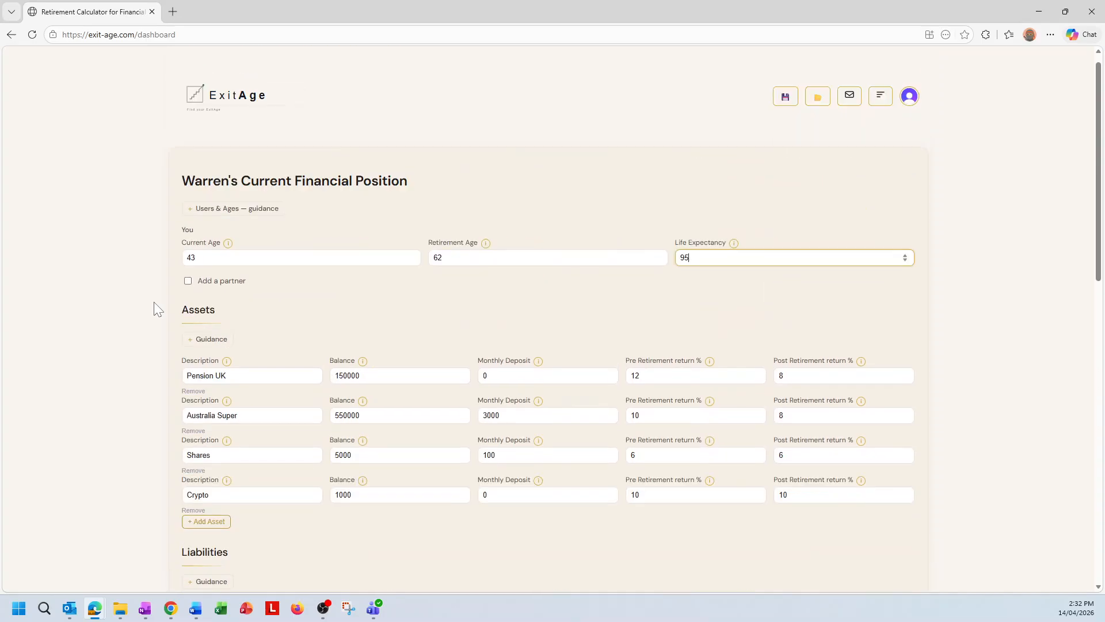
{"action": "left_click", "coordinate": [226, 113]}
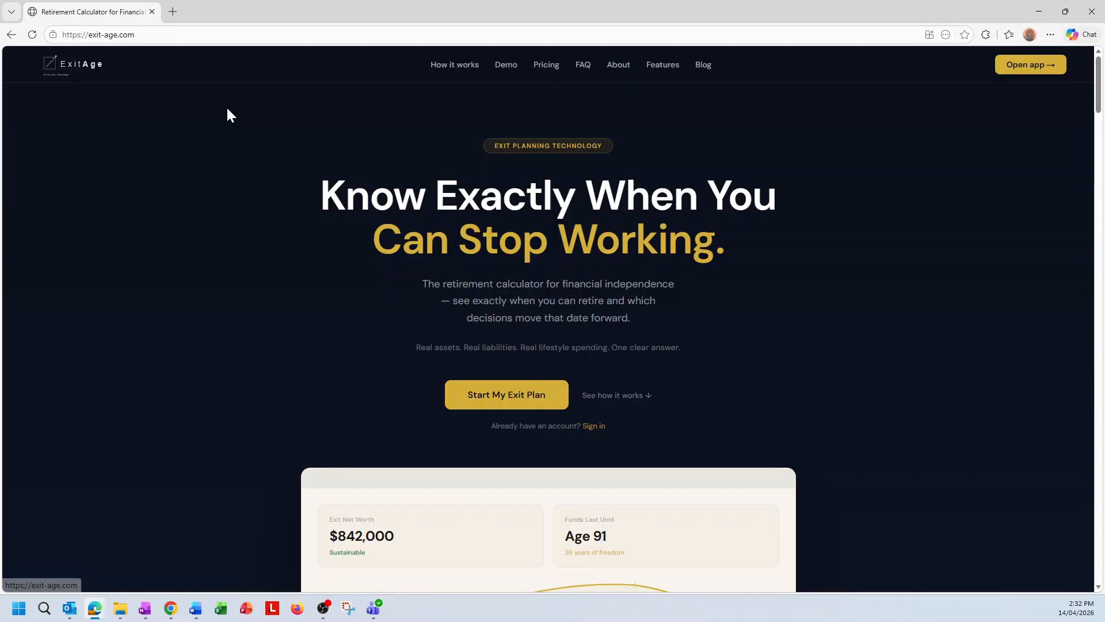